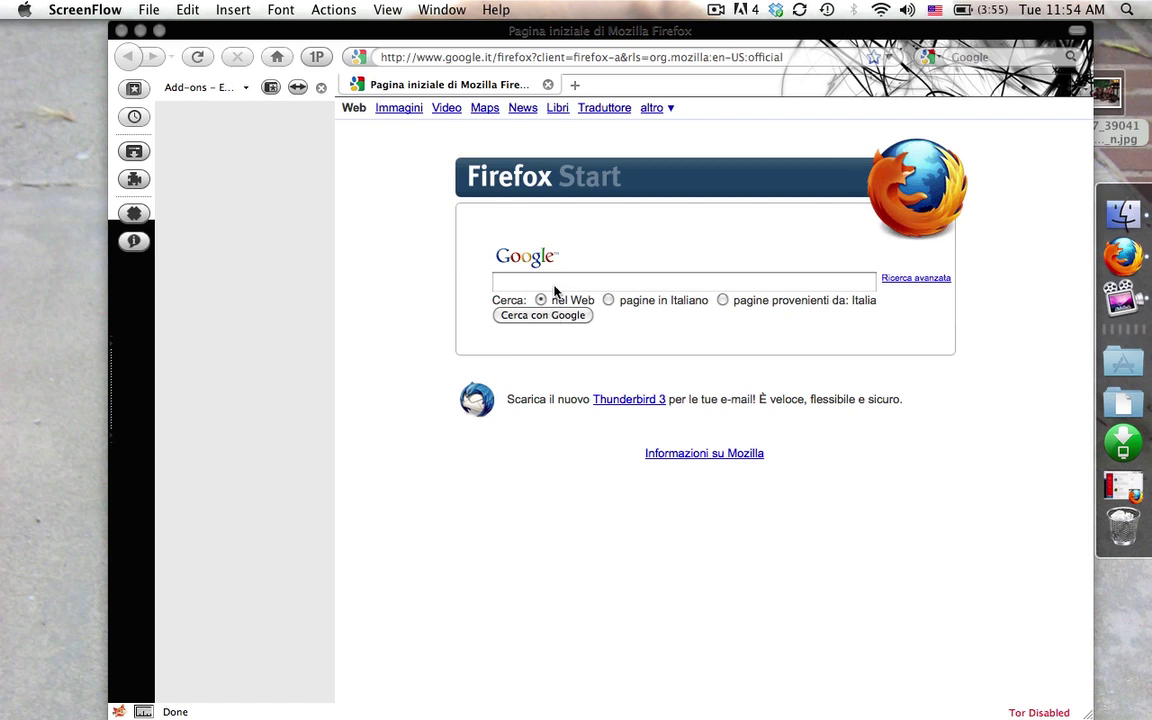
- Launch NetShade and permanently dismiss its notice about additional Firefox configuration
key("super+space")
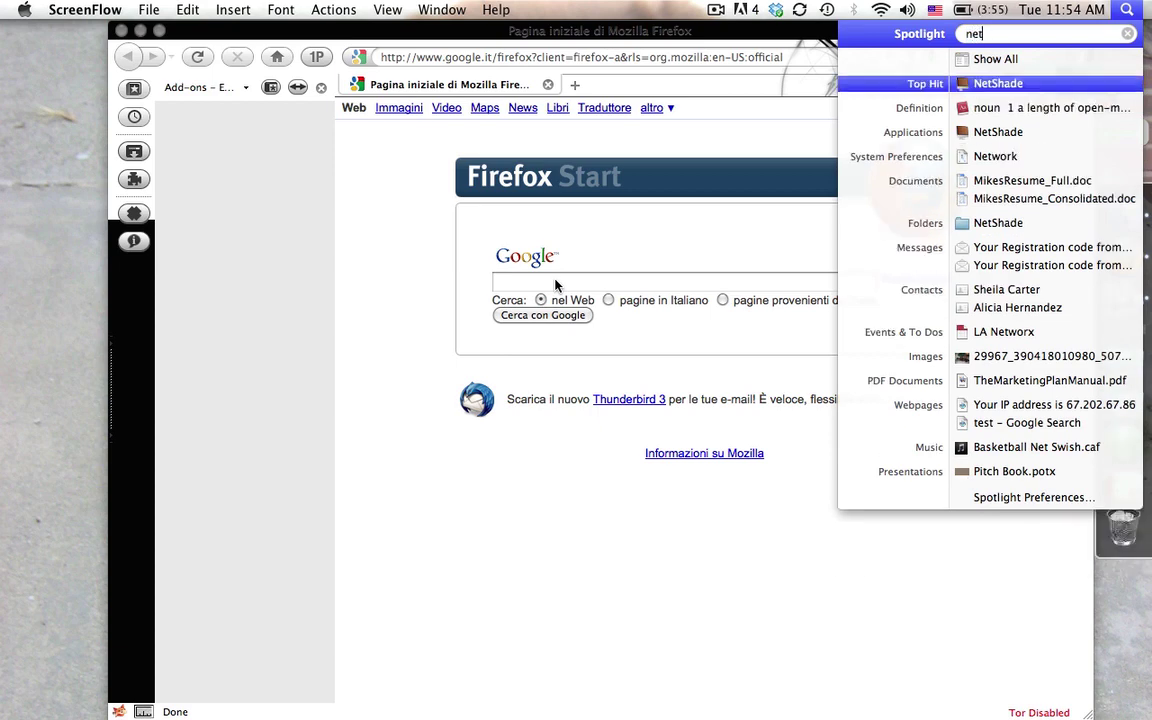
key("Return")
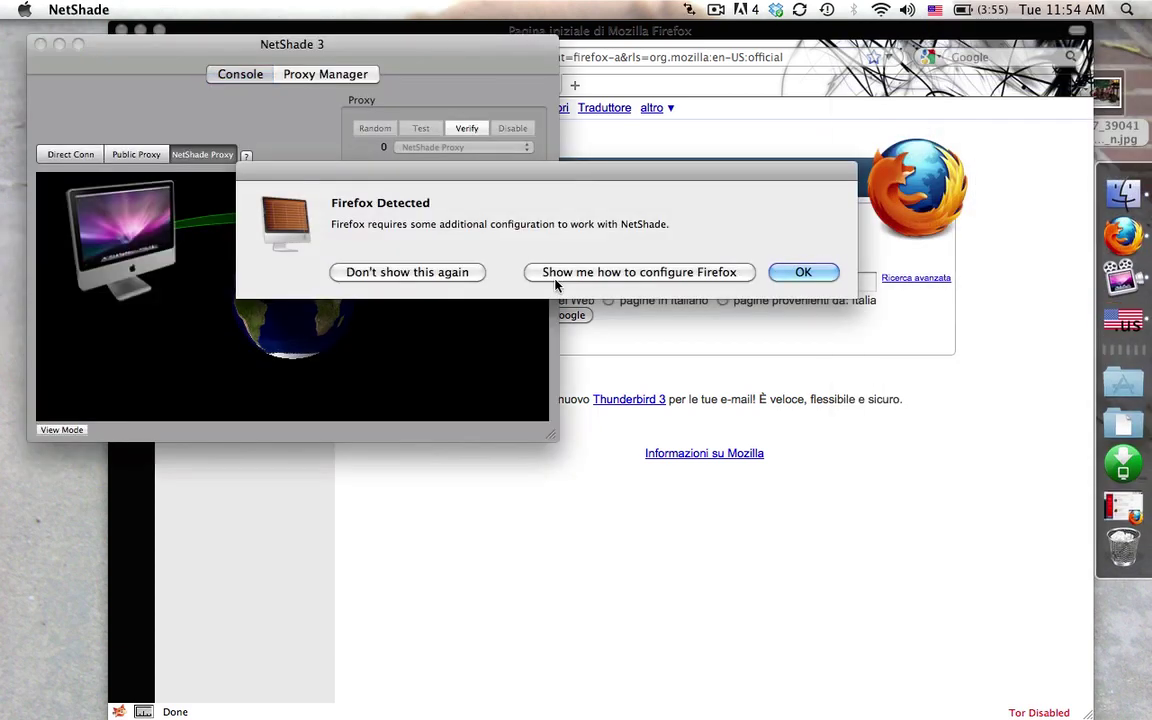
left_click(477, 271)
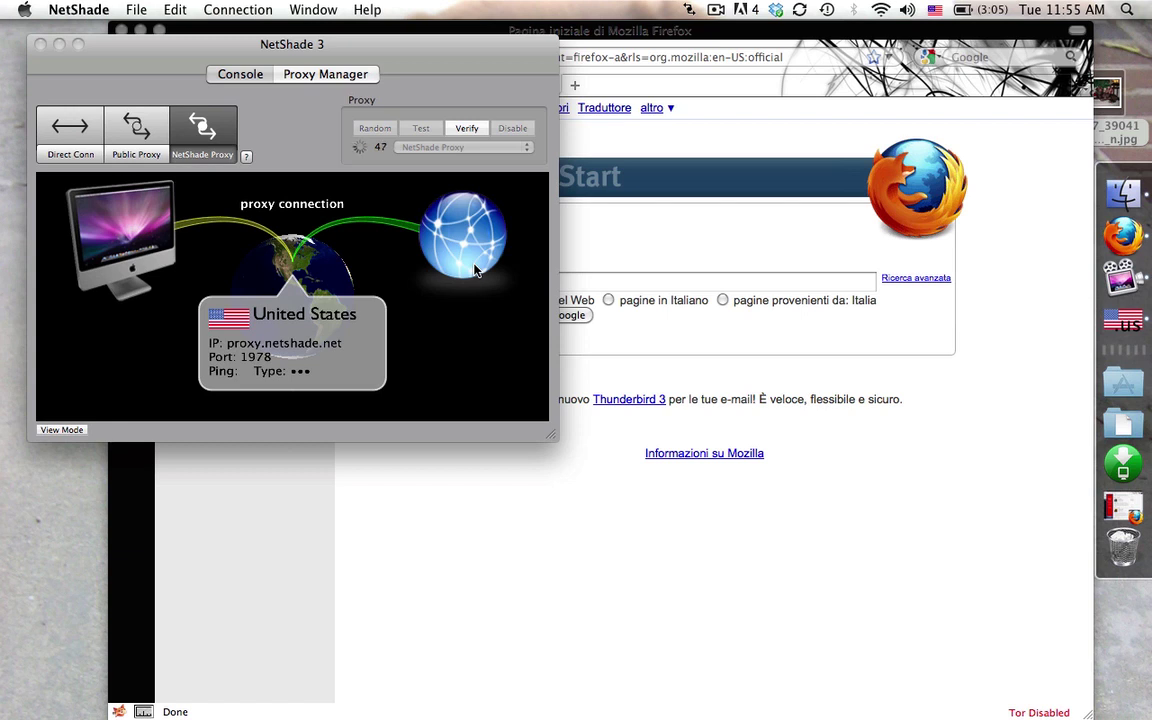
- Open the proxy settings of the AirPort connection in the Network section of System Preferences
left_click(22, 12)
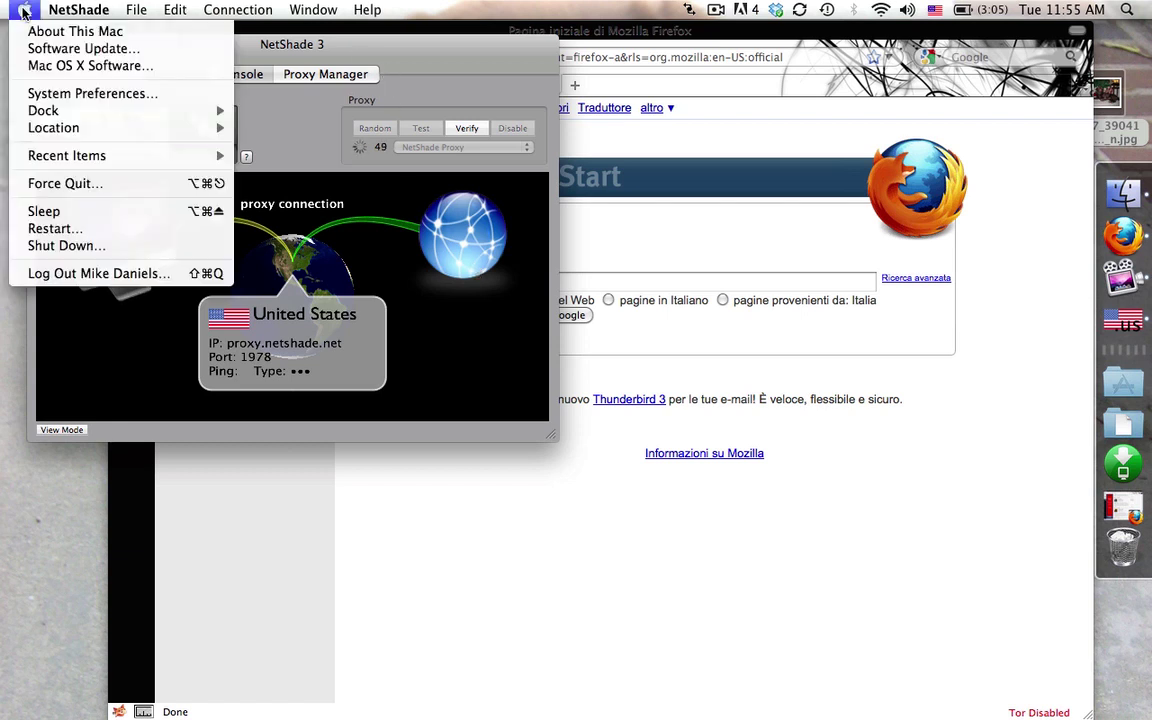
left_click(44, 94)
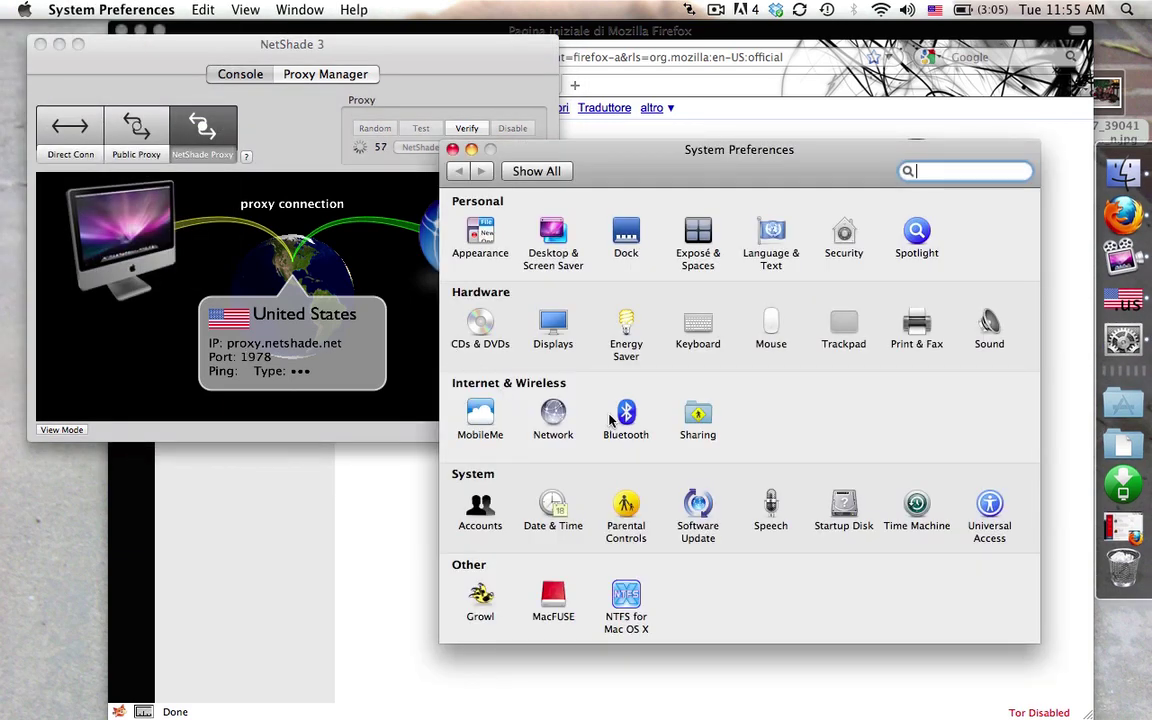
left_click(565, 416)
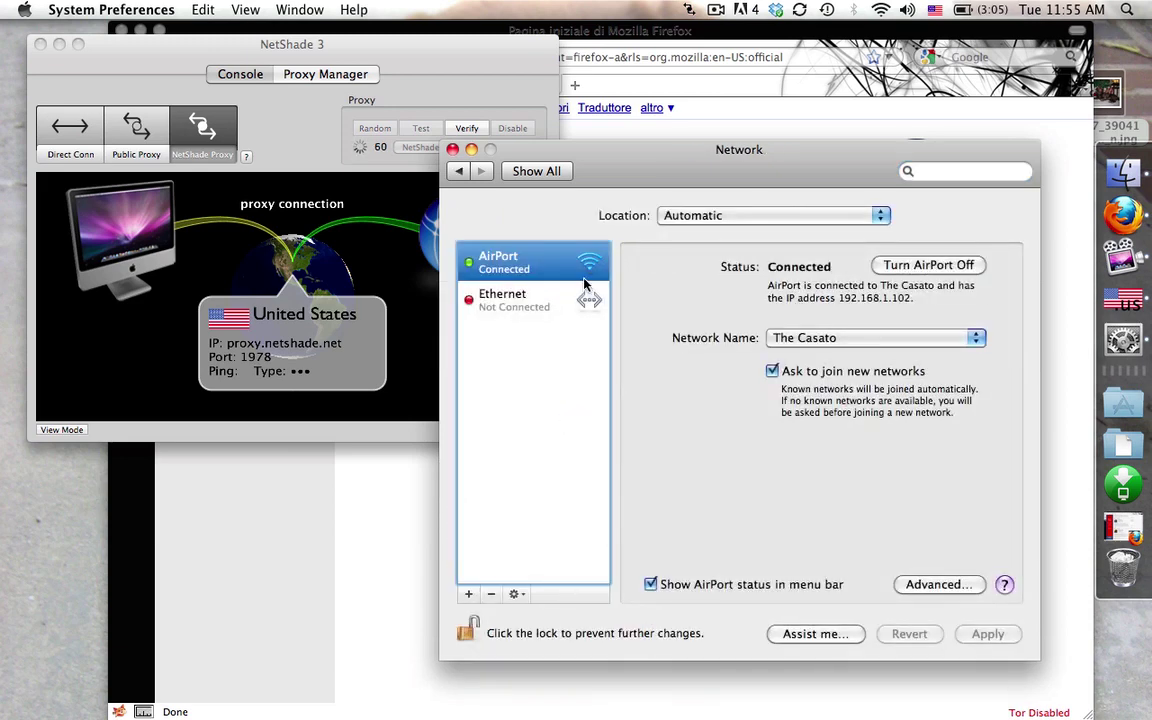
left_click(915, 585)
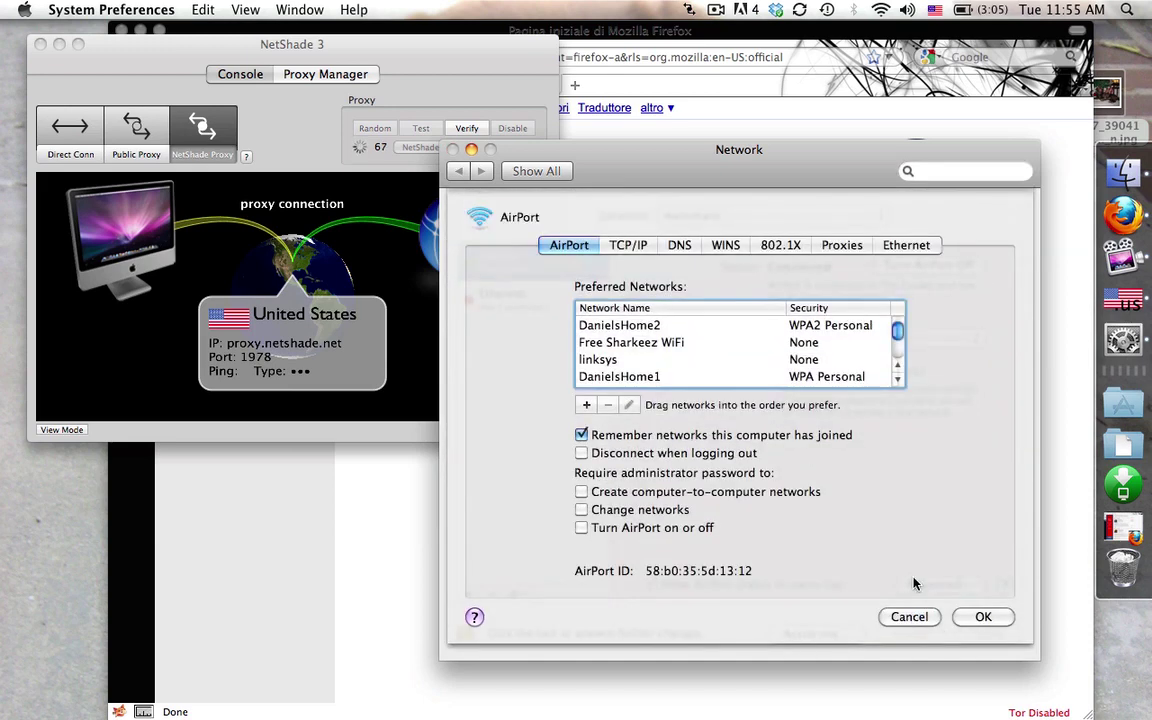
left_click(843, 246)
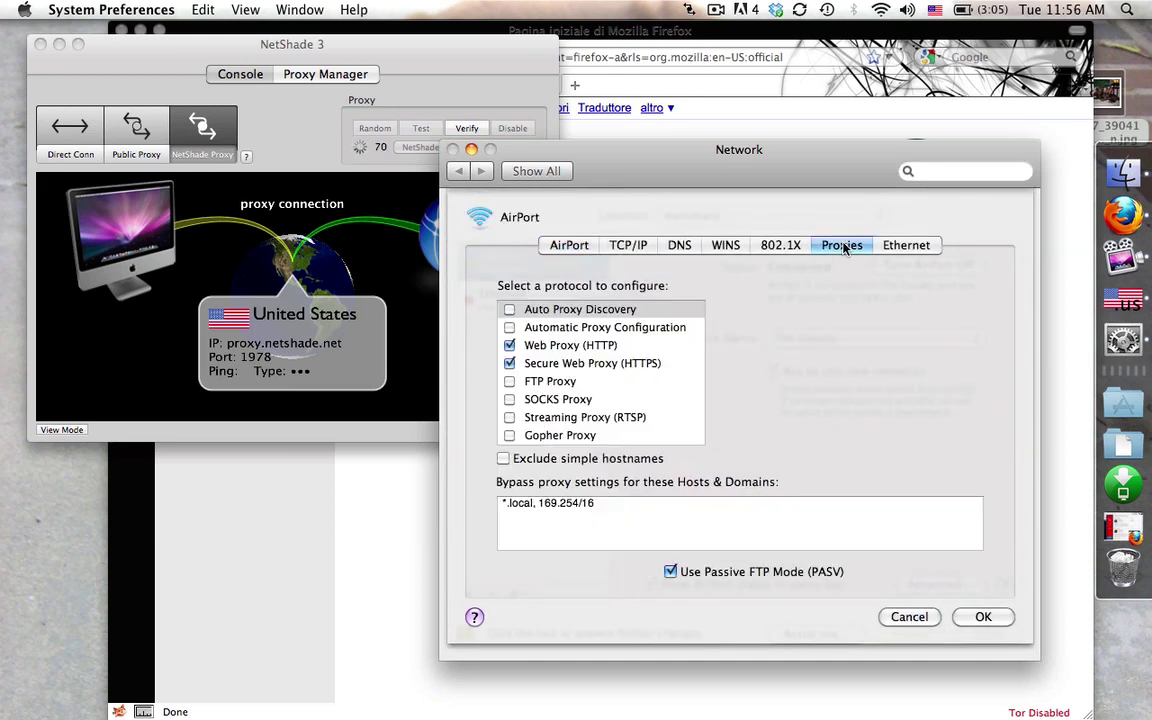
- Inspect the Web Proxy (HTTP) and Secure Web Proxy (HTTPS) server and login settings, and close System Preferences without saving
left_click(586, 347)
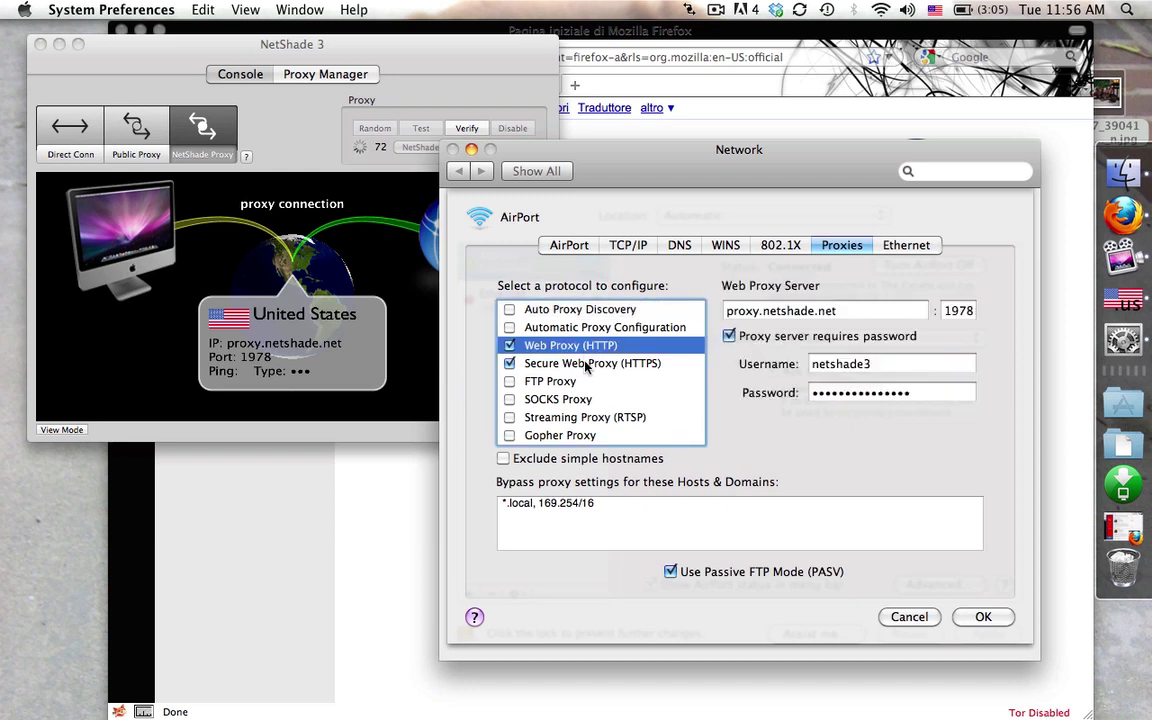
left_click(587, 366)
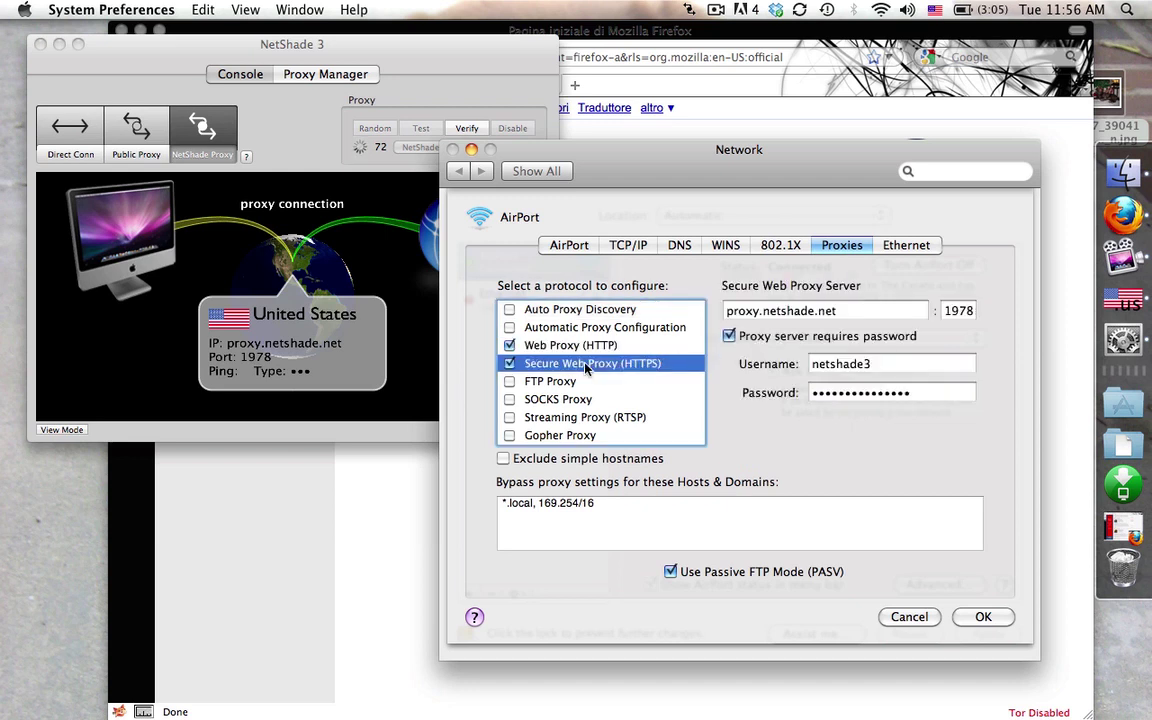
double_click(845, 365)
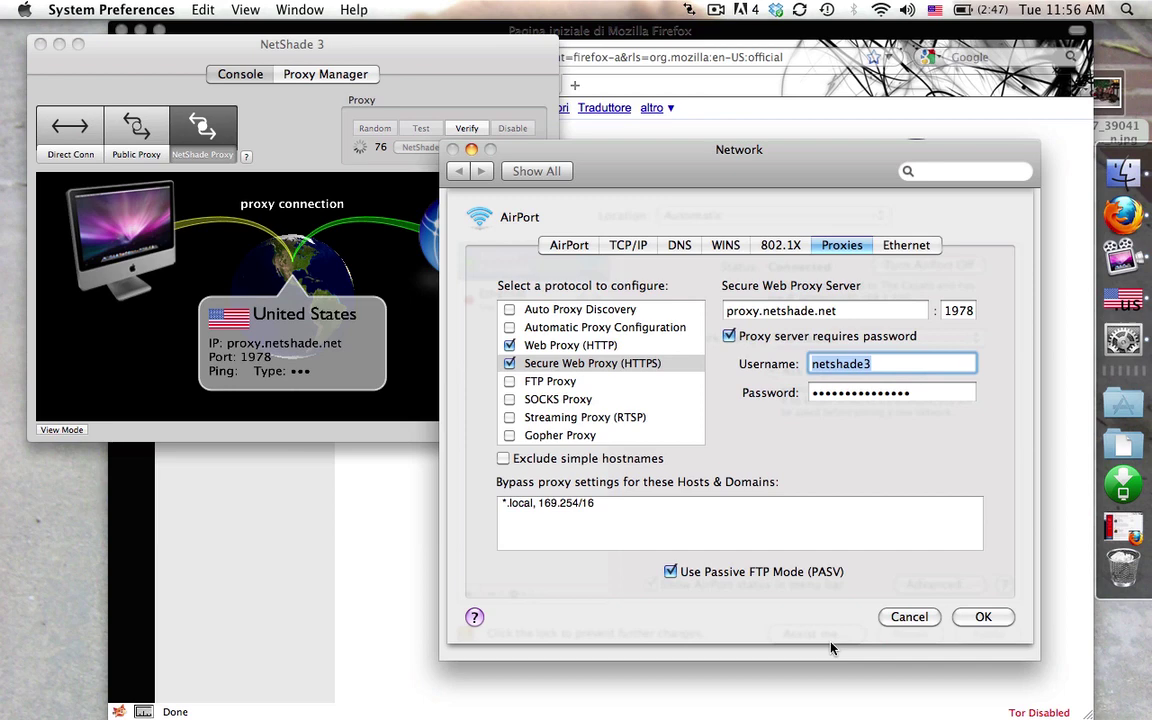
left_click(922, 617)
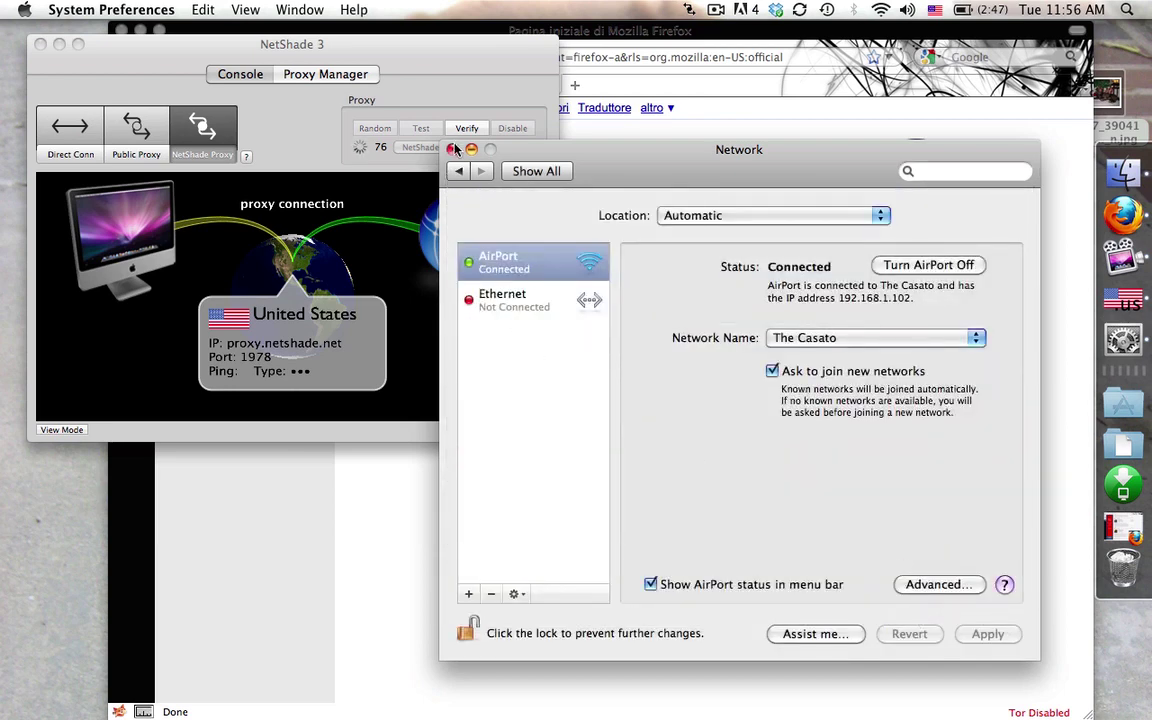
left_click(453, 148)
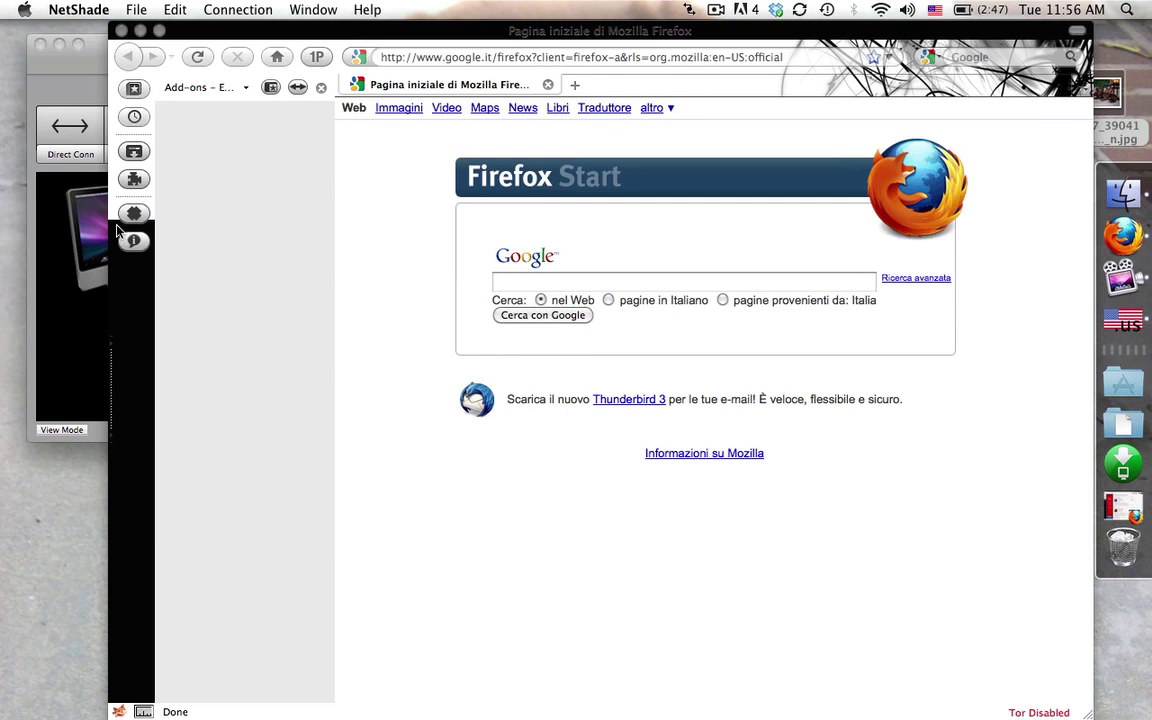
- Switch to Firefox and replace its open window with a new one to load the start page through the proxy
left_click(82, 233)
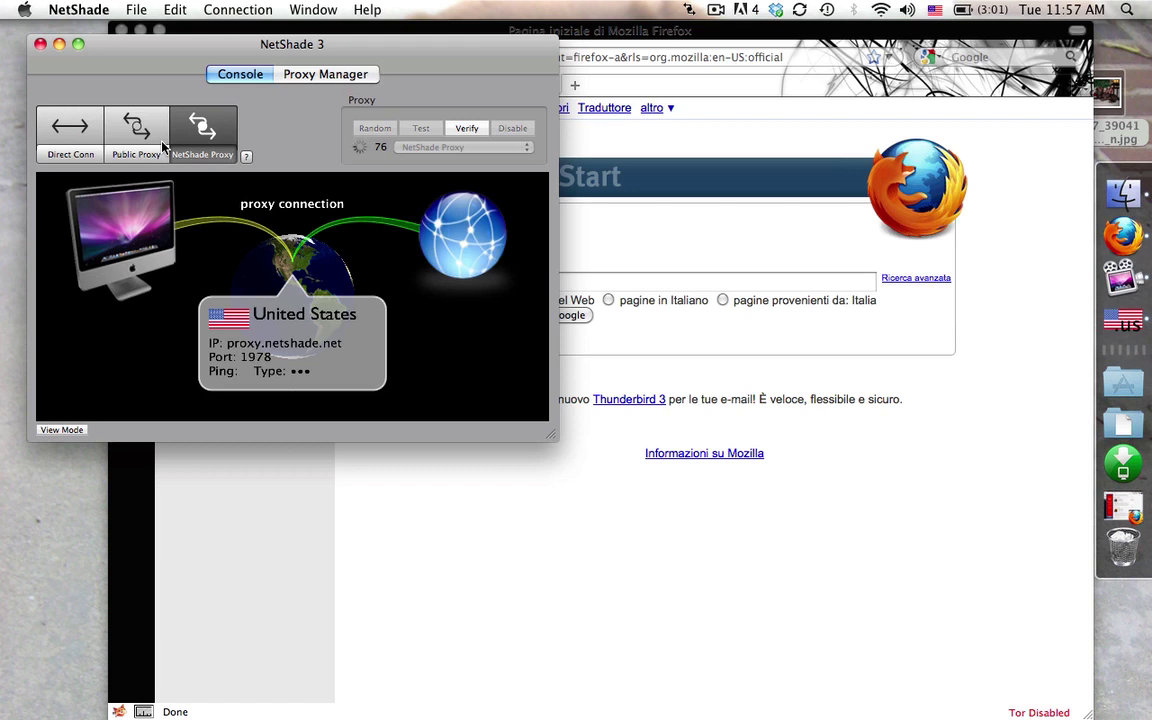
left_click(347, 538)
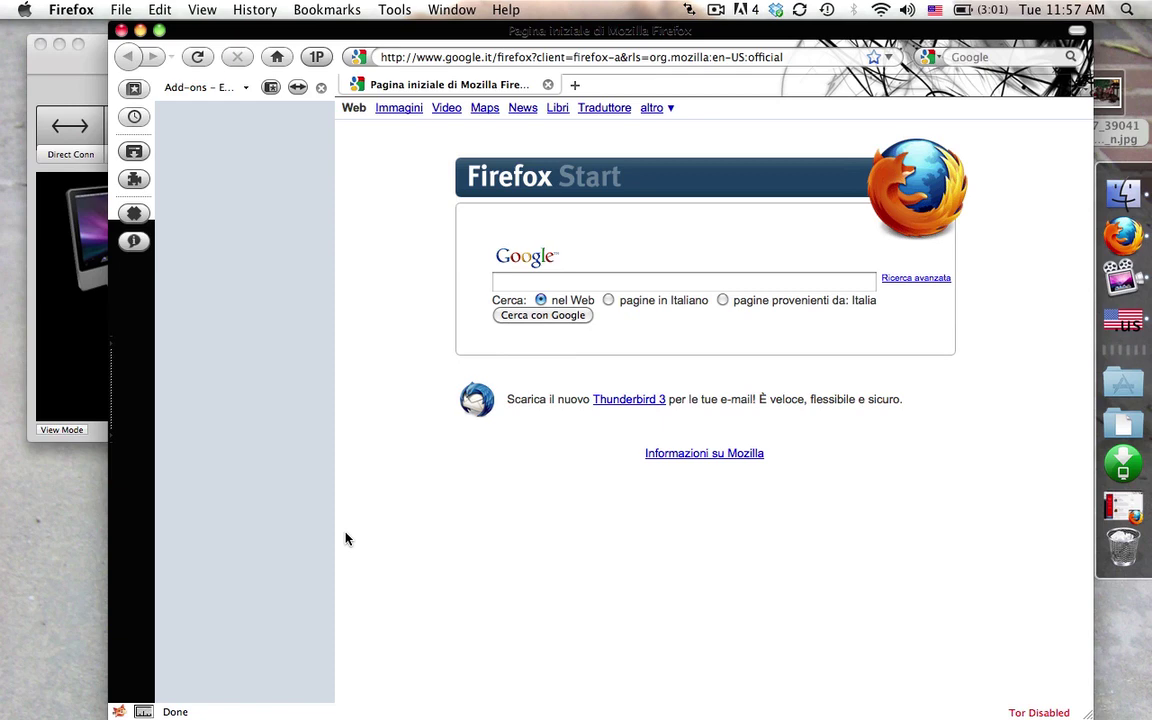
key("super+w")
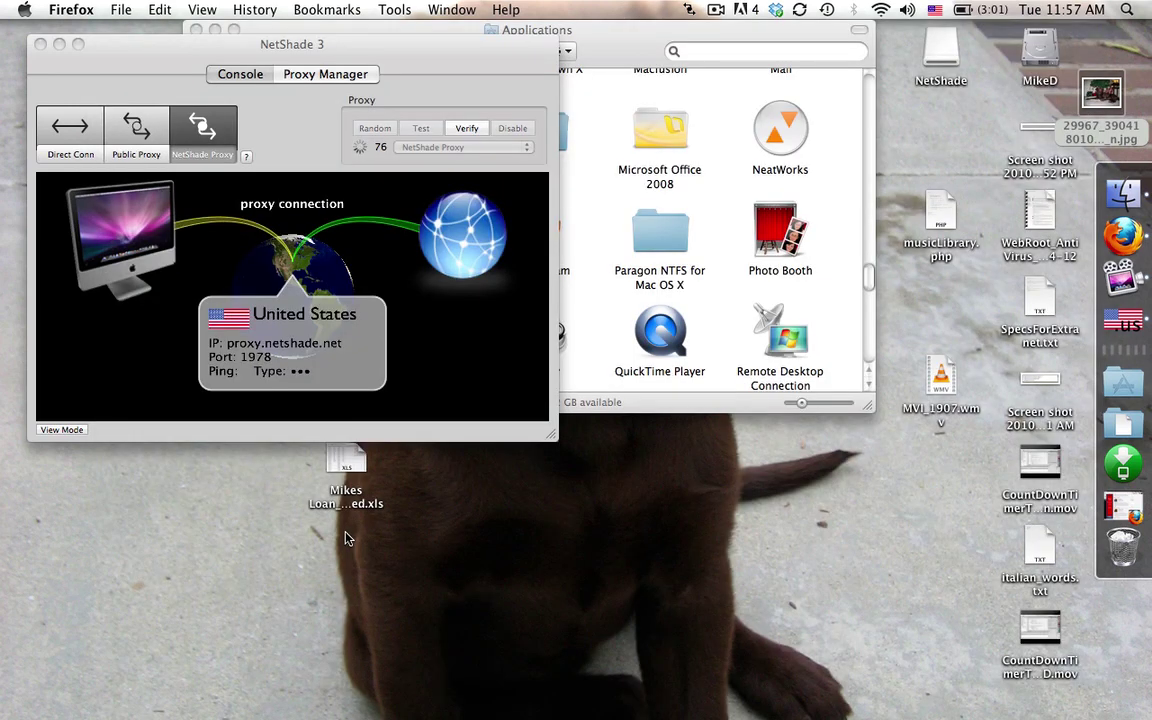
key("super+n")
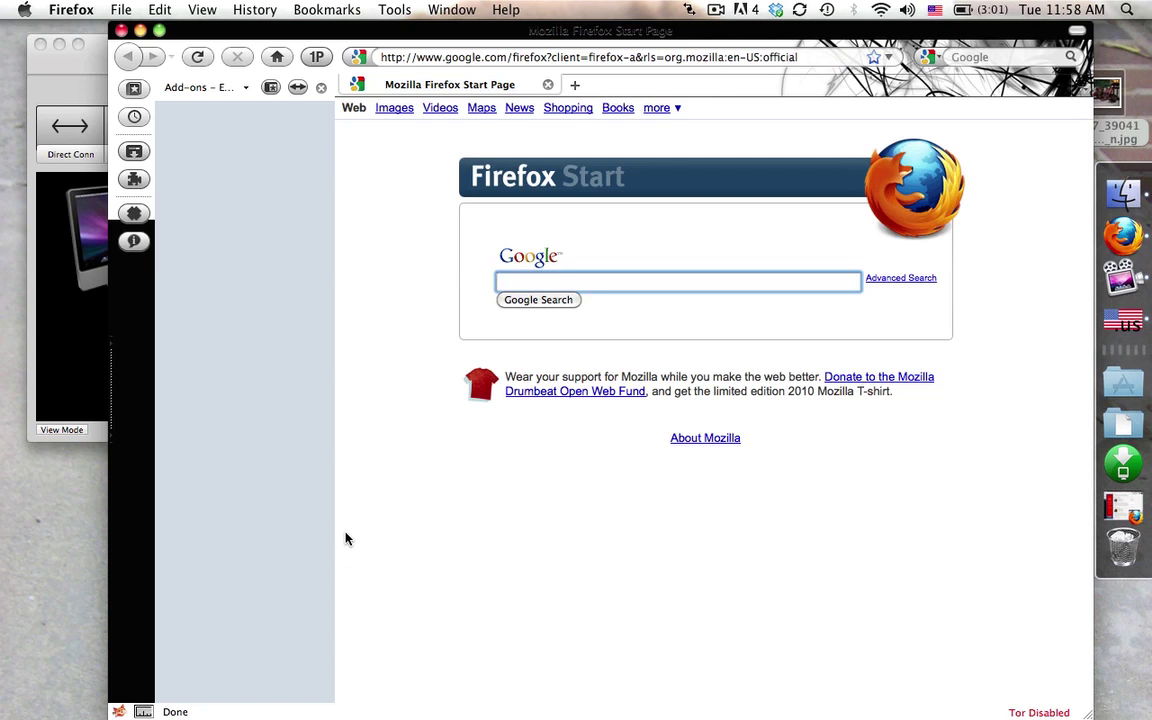
- Switch NetShade to a direct connection and reload the Firefox start page in a fresh window
left_click(70, 279)
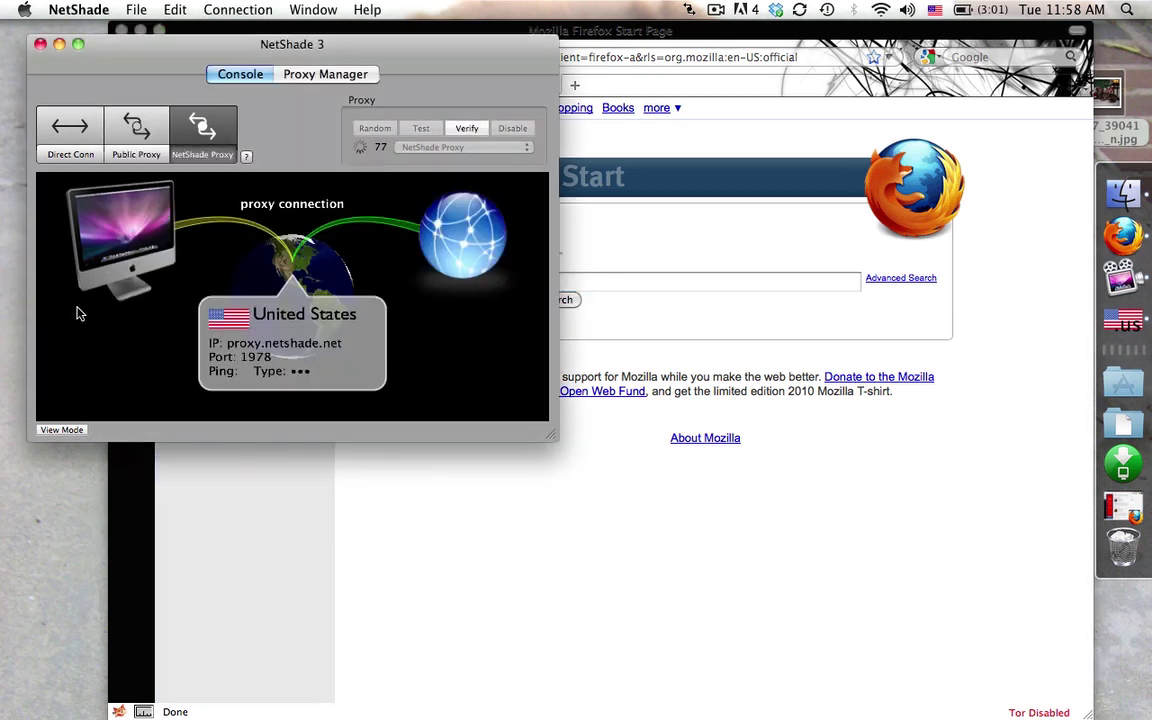
left_click(85, 158)
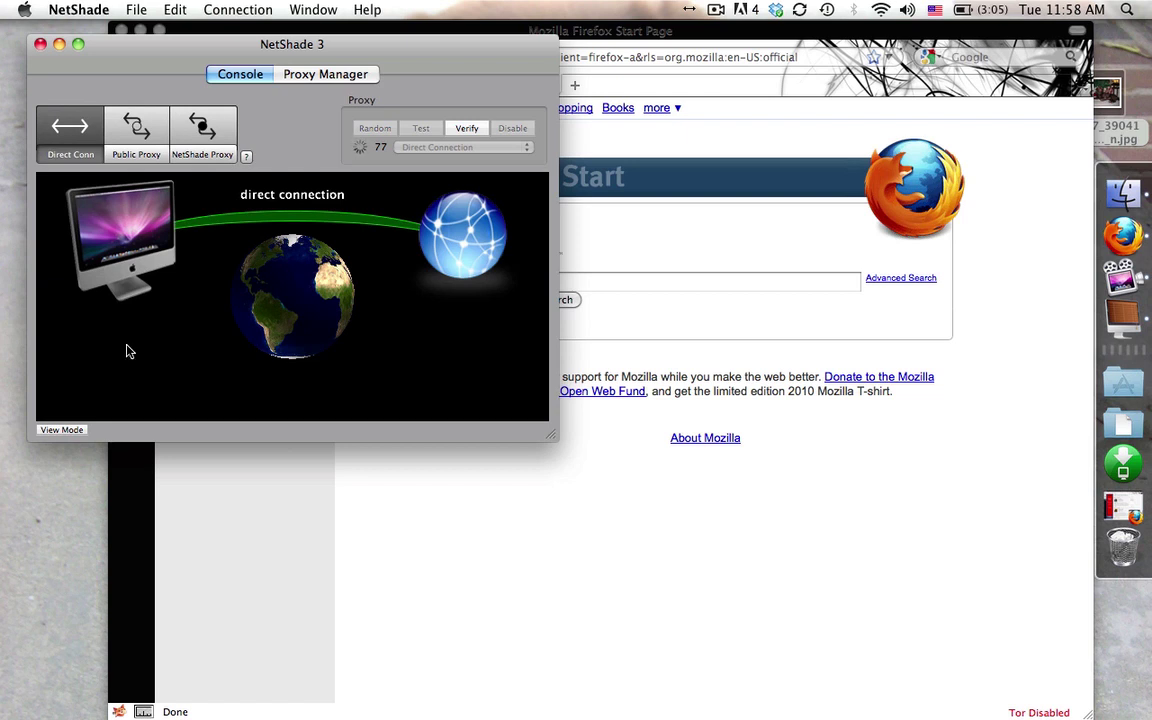
left_click(259, 590)
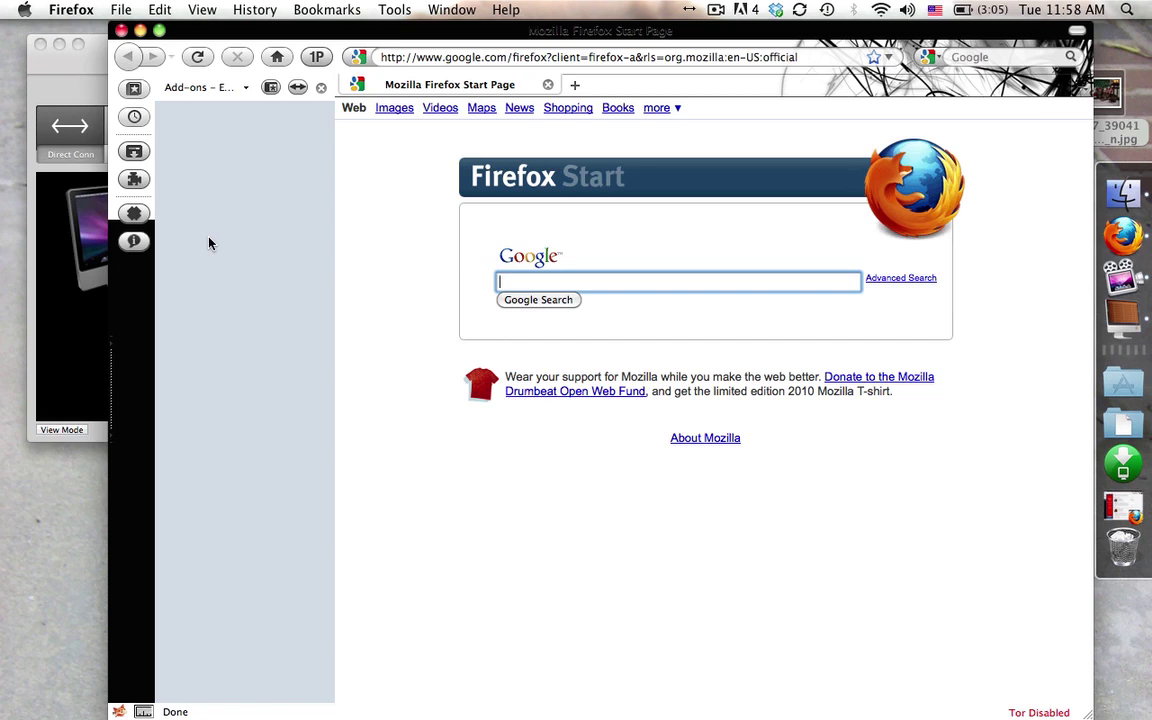
key("super+w")
key("super+n")
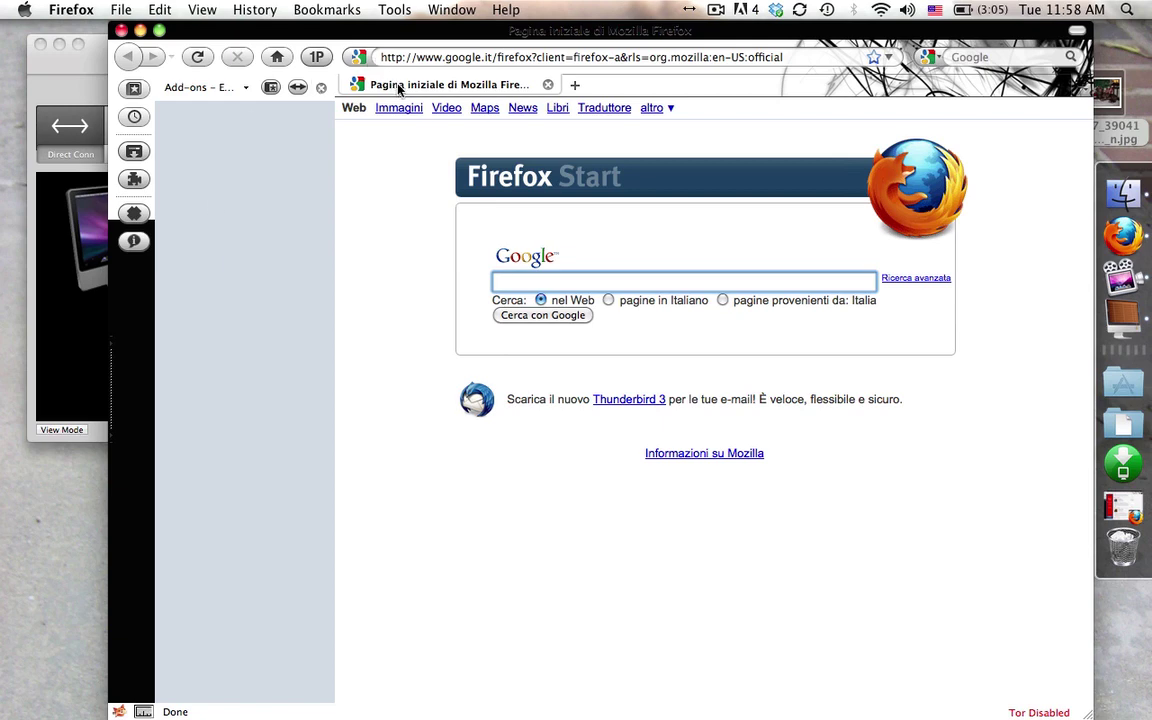
- Go to pandora.com over the direct connection
left_click(443, 57)
type("pandora.")
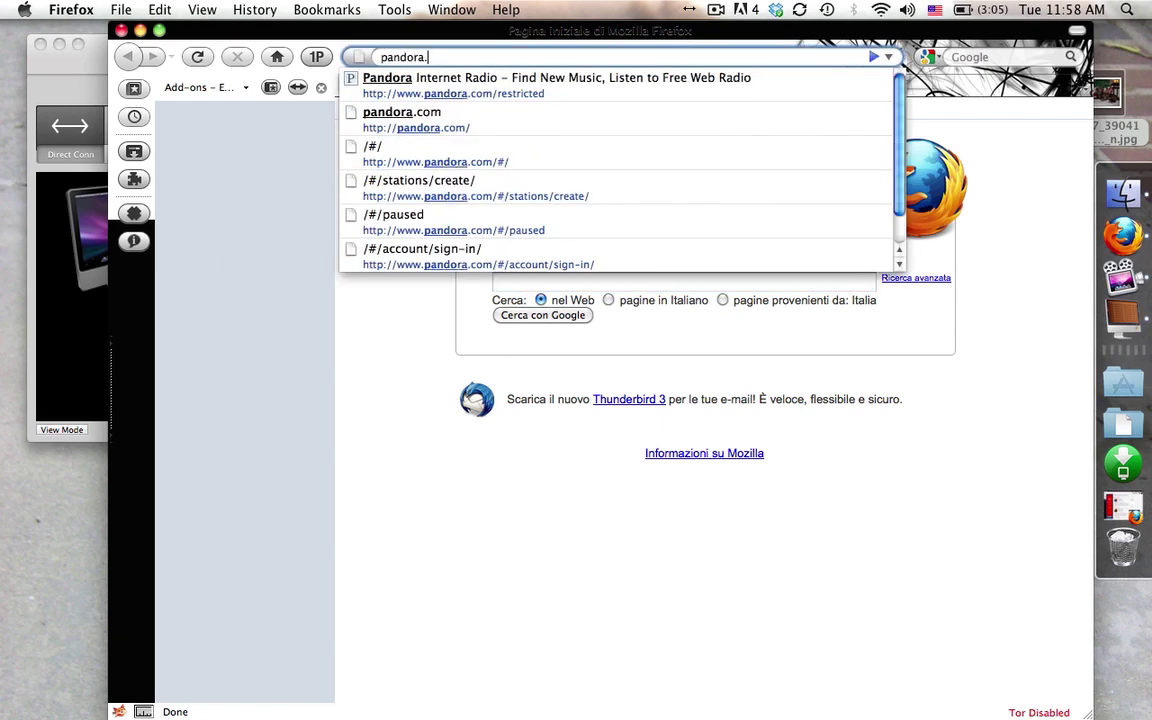
type("com")
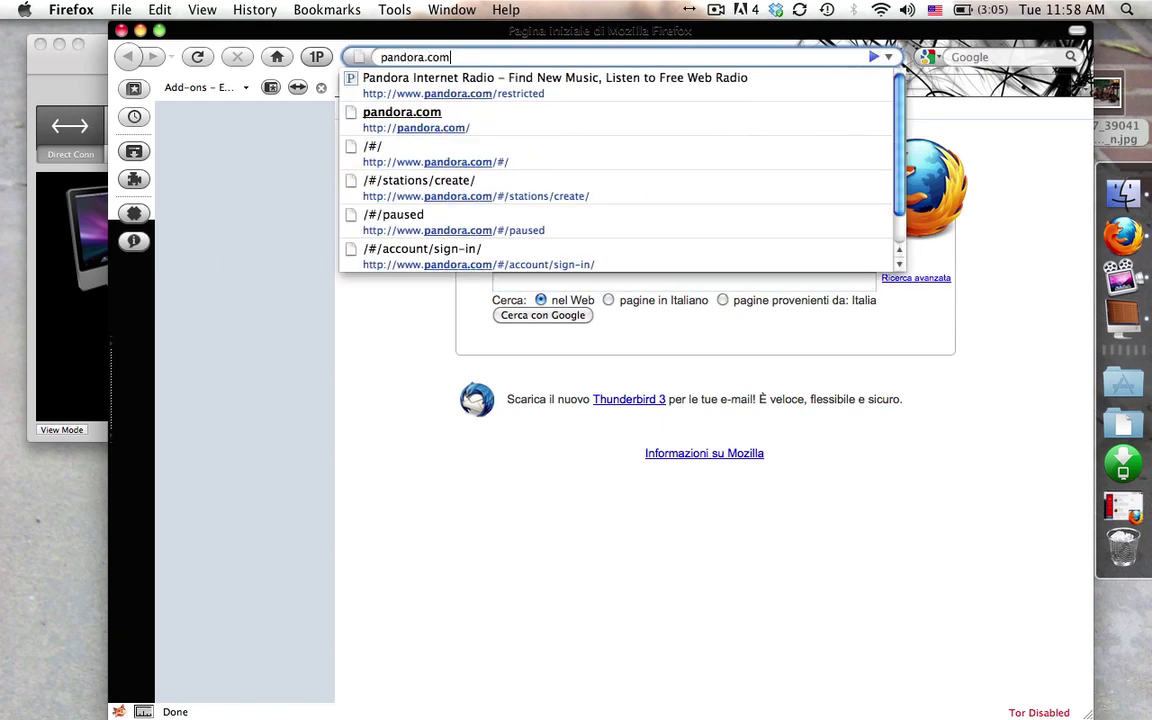
key("Return")
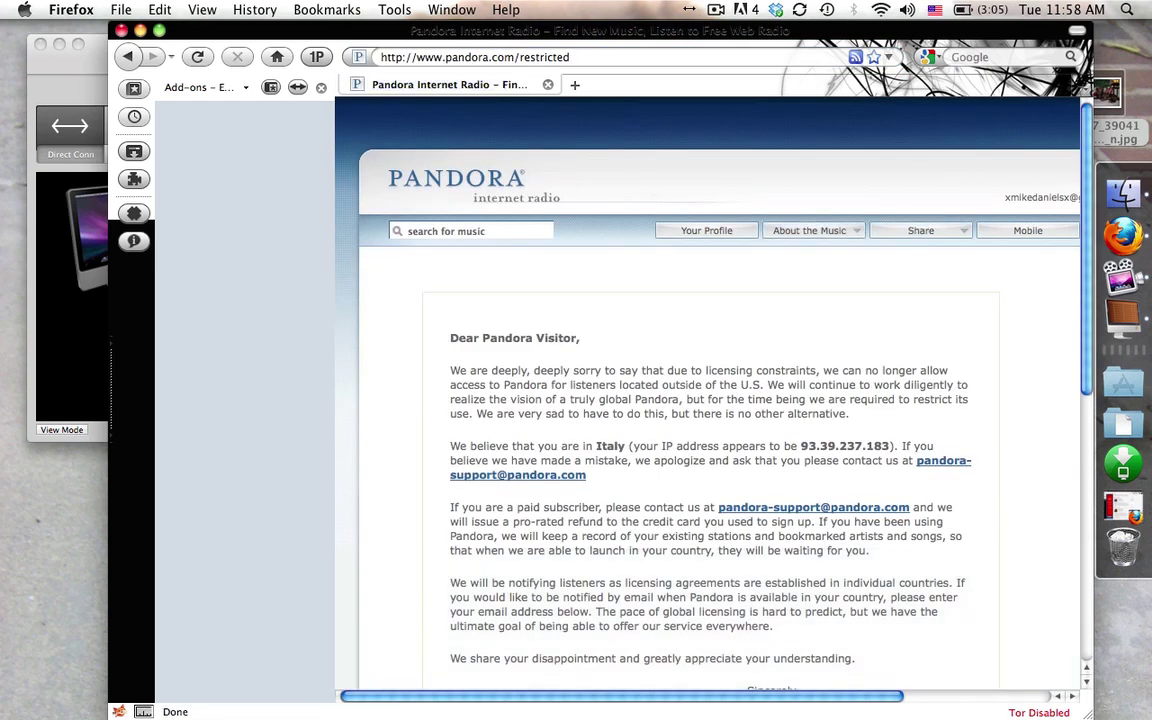
- Examine the country and IP address named in Pandora's access restriction letter
scroll(550, 326, "down", 5)
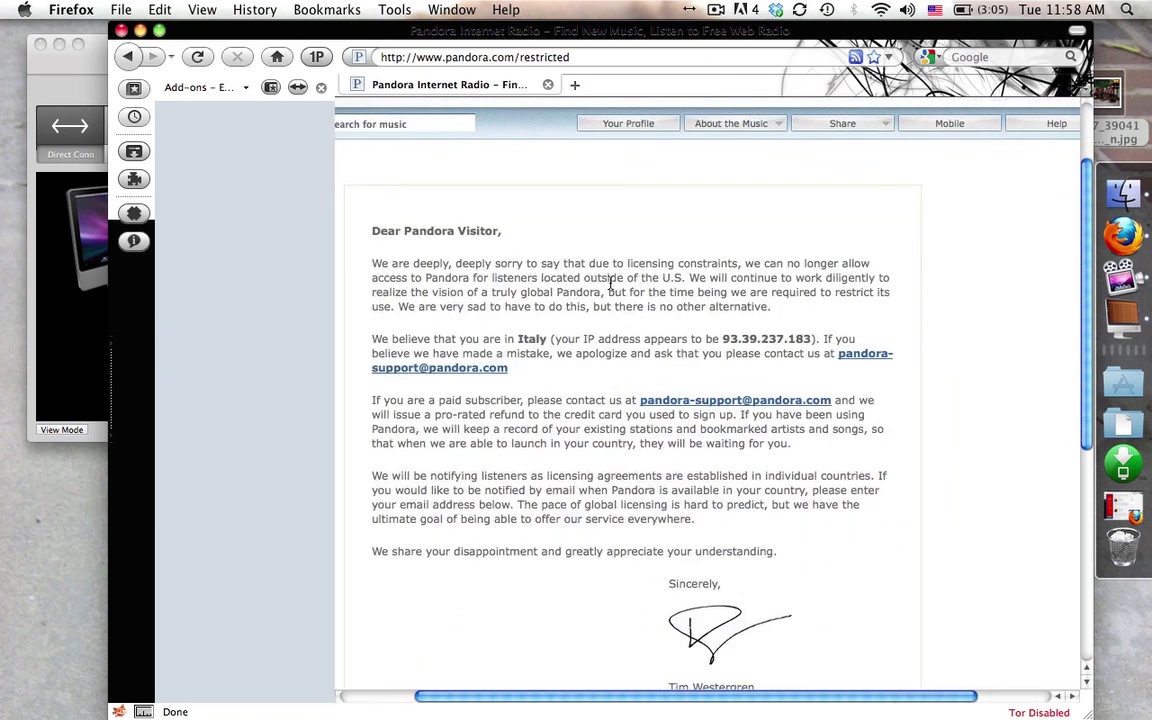
double_click(526, 341)
left_click_drag(722, 340, 785, 338)
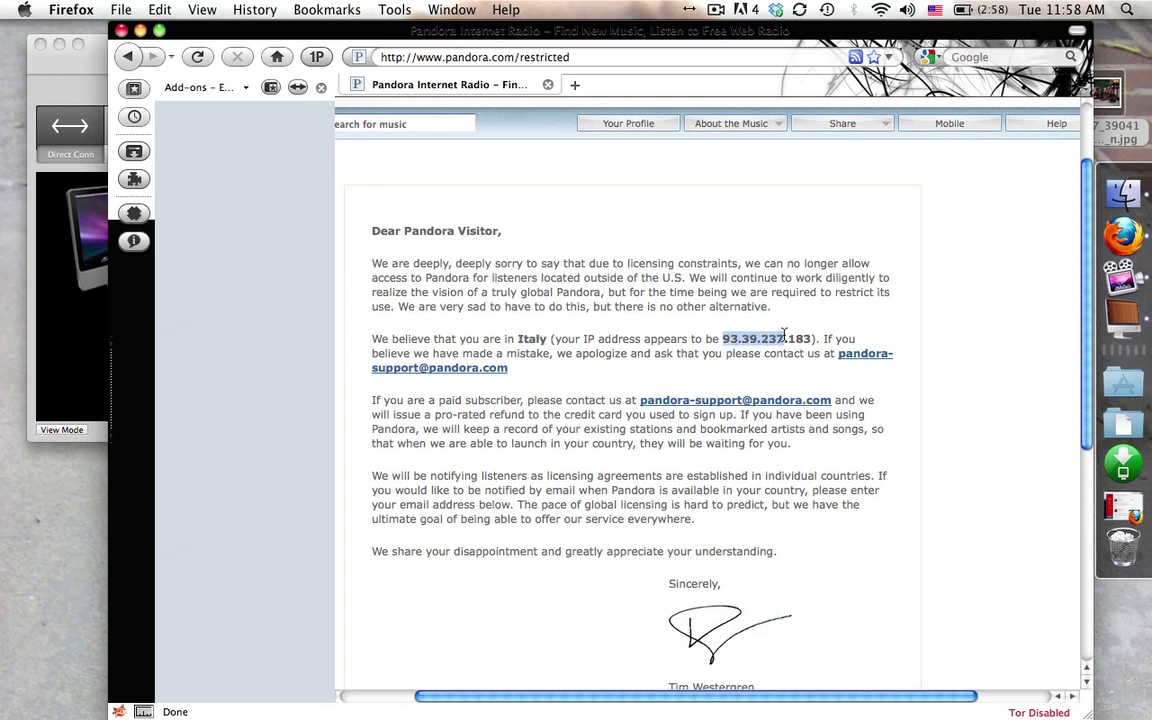
left_click(781, 337)
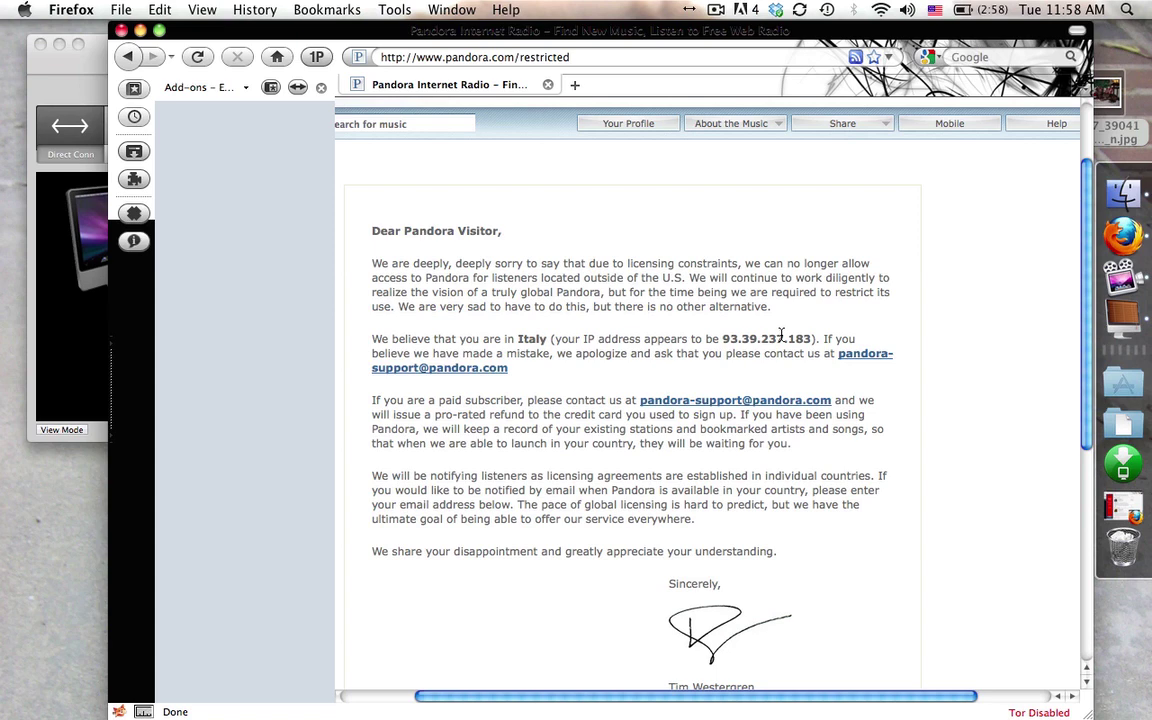
left_click(71, 179)
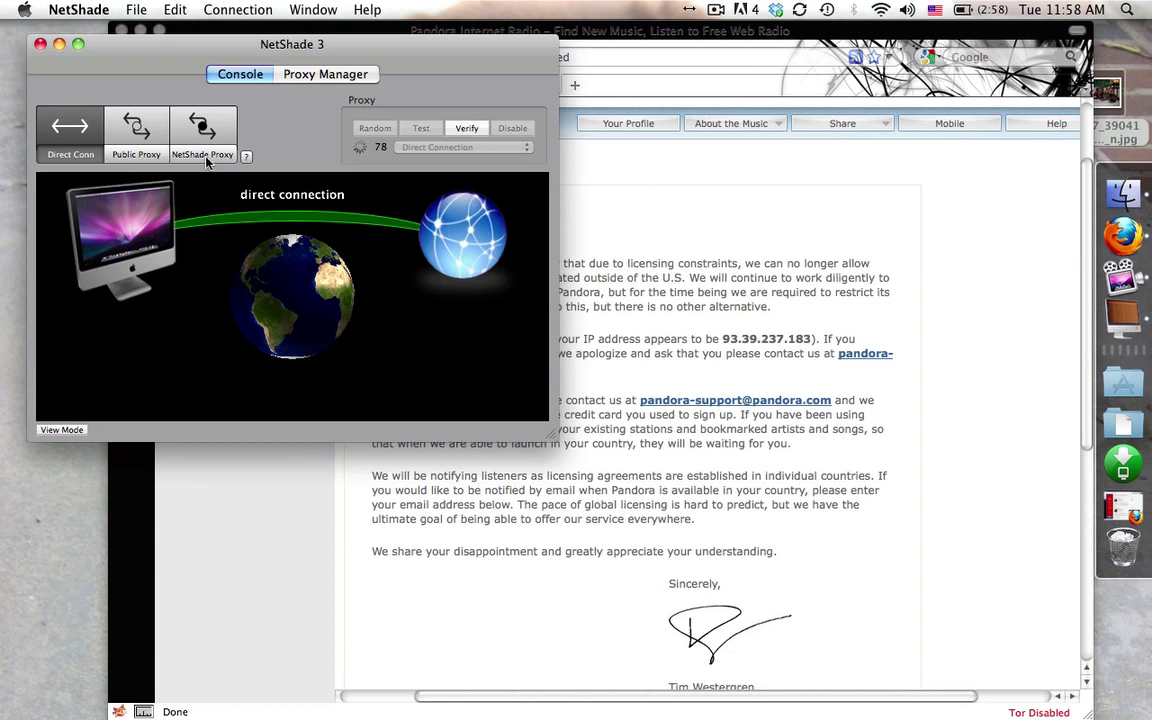
left_click(210, 150)
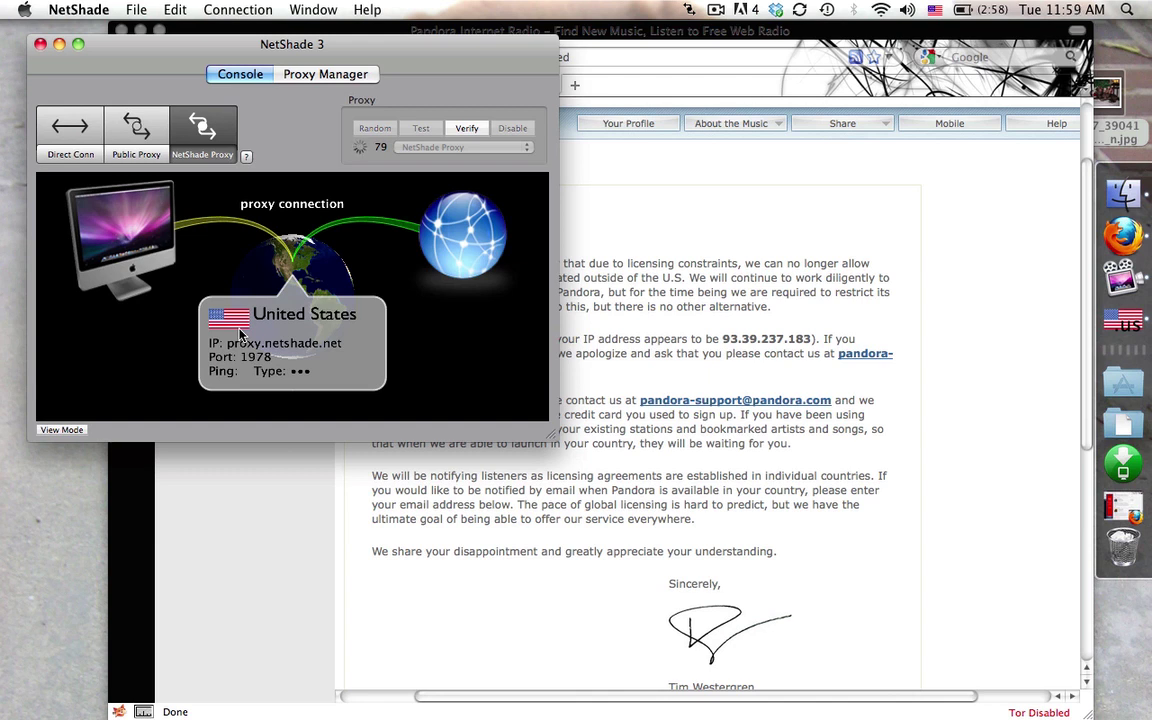
left_click(709, 330)
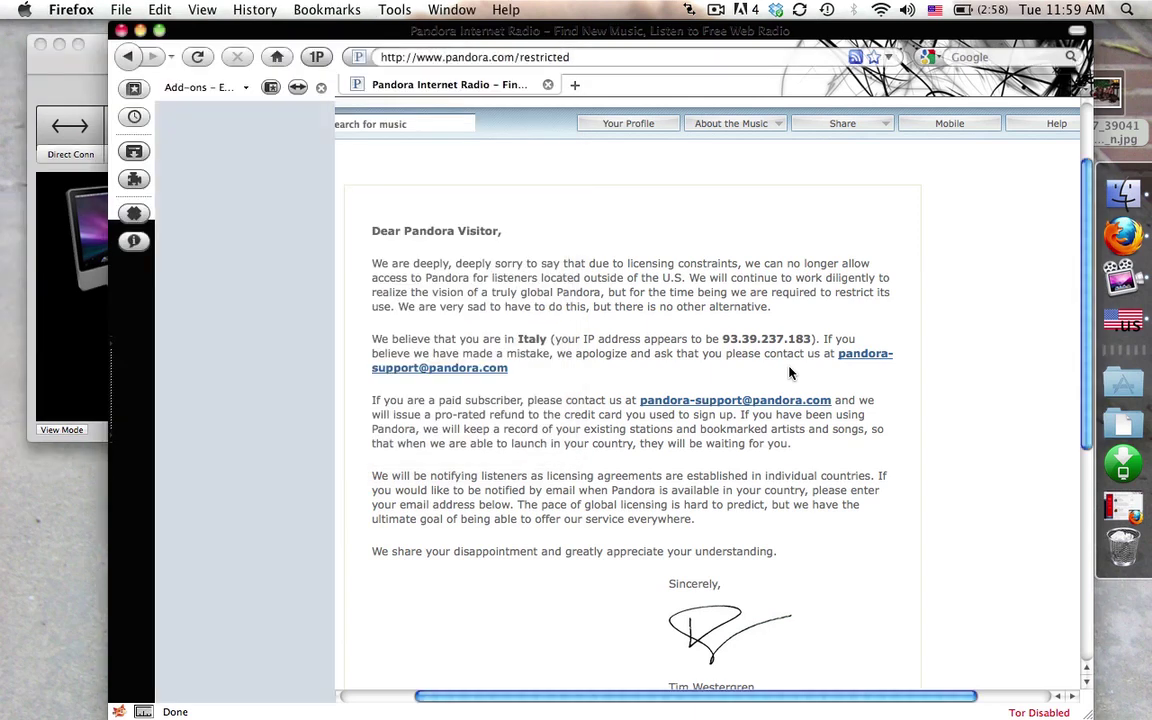
left_click_drag(515, 57, 381, 58)
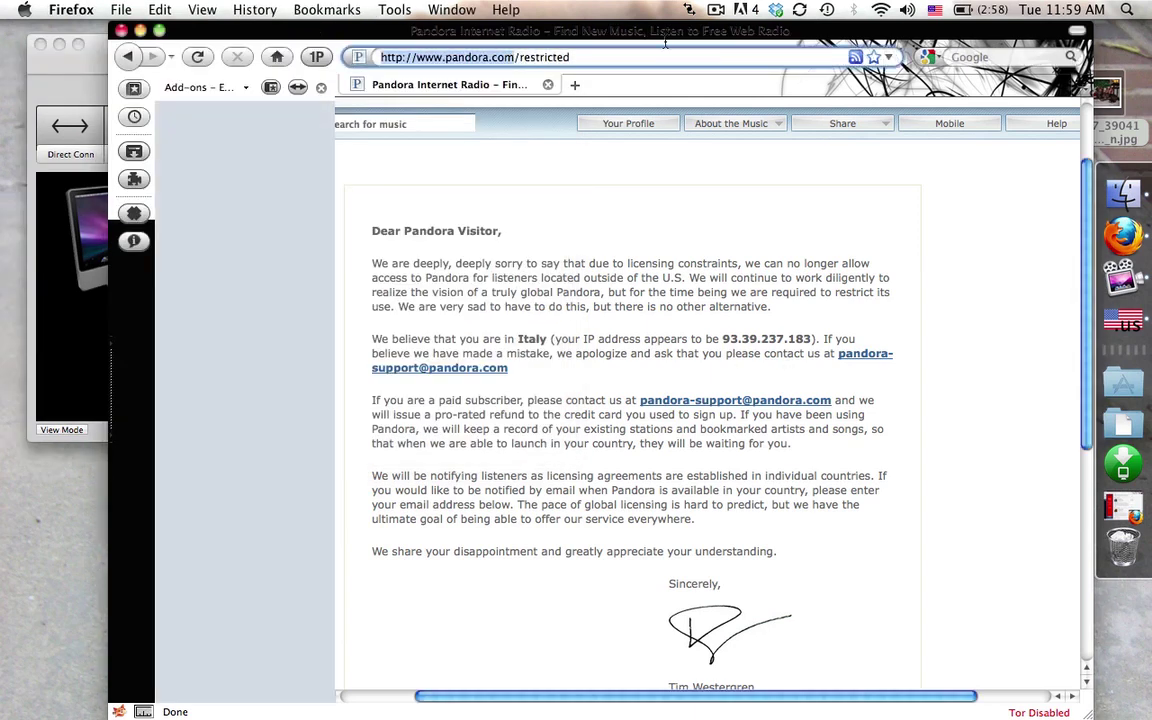
left_click_drag(592, 58, 515, 58)
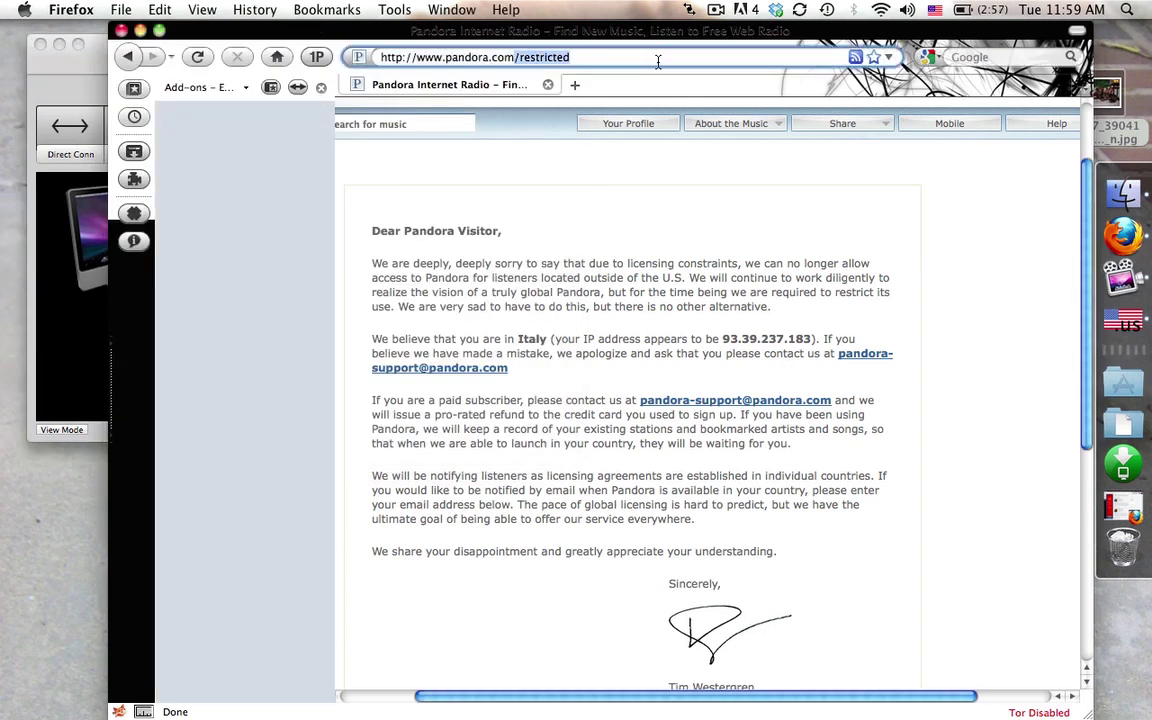
key("BackSpace")
key("Return")
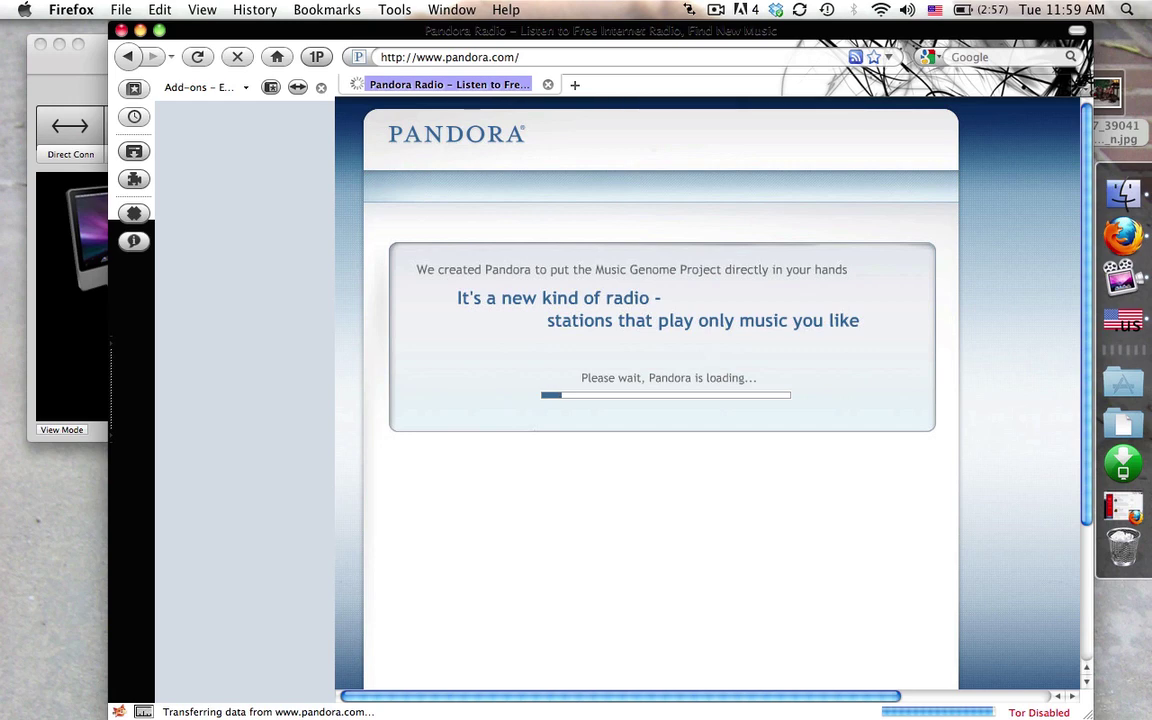
- Load hulu.com in a new browser tab and close the Pandora tab
left_click(574, 85)
left_click(547, 85)
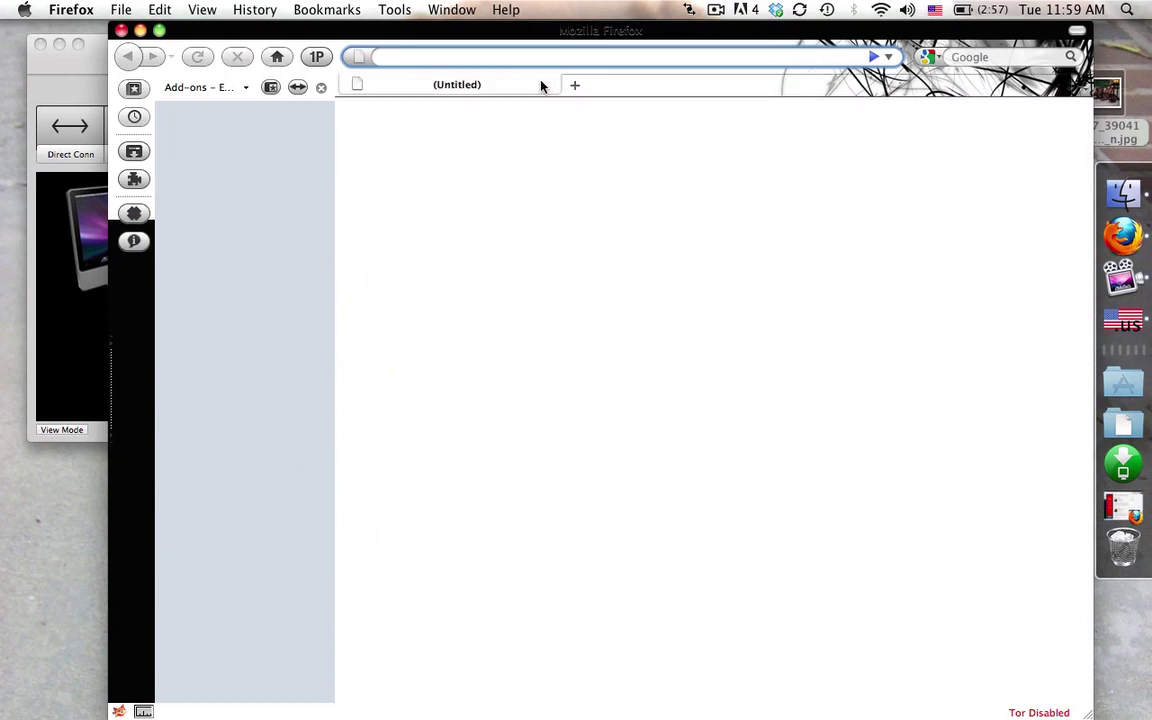
type("hulu.com")
key("Return")
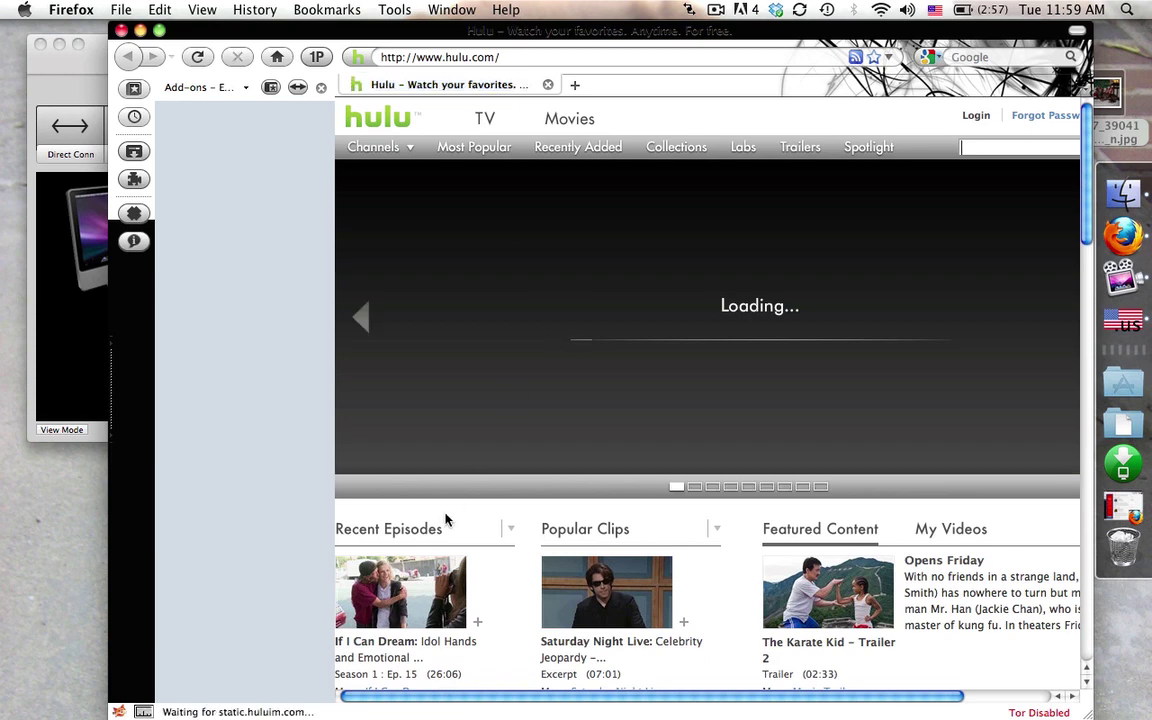
- Open the recent If I Can Dream episode "Idol Hands and Emotional Walls" on Hulu and let its video start playing
left_click(390, 588)
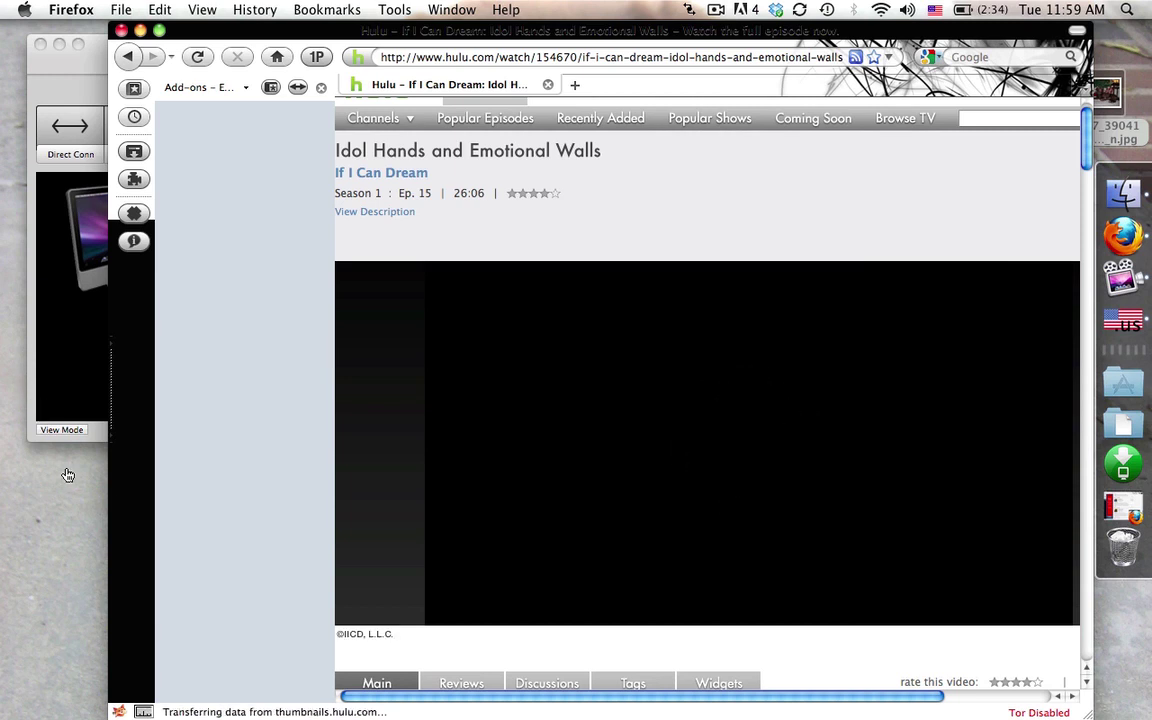
mouse_move(545, 494)
left_click(440, 597)
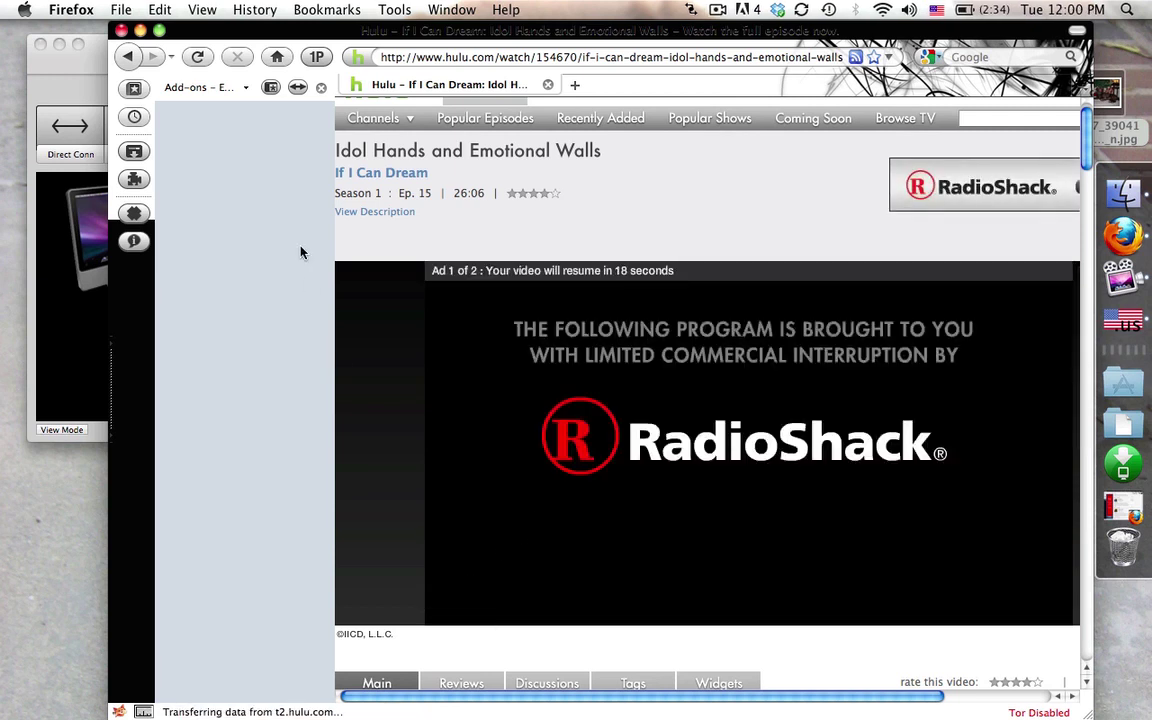
- Switch NetShade to the direct connection and return to Firefox to retry the Hulu episode without the proxy
left_click(59, 205)
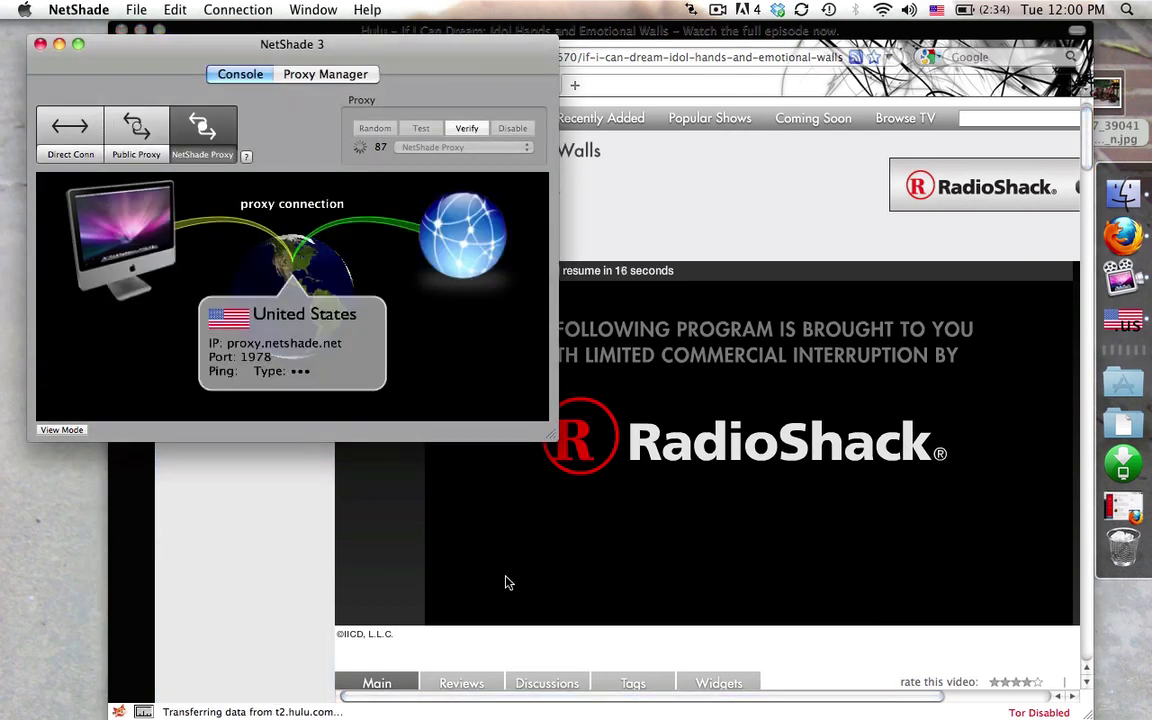
left_click(70, 140)
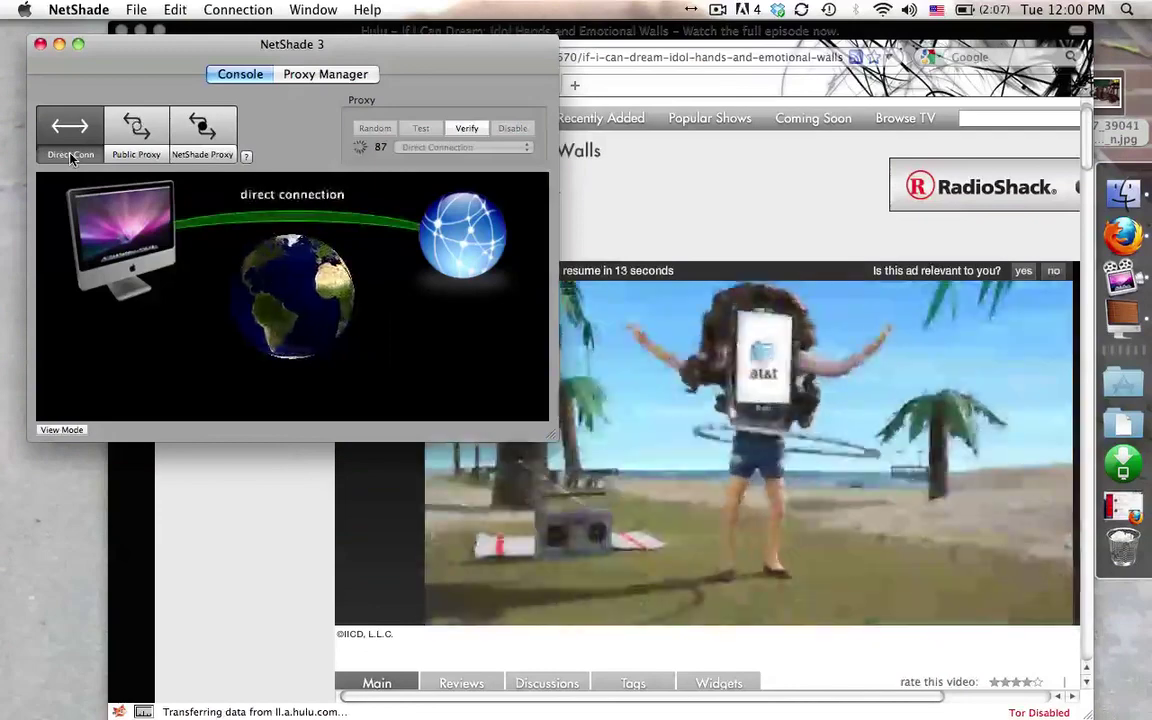
left_click(190, 530)
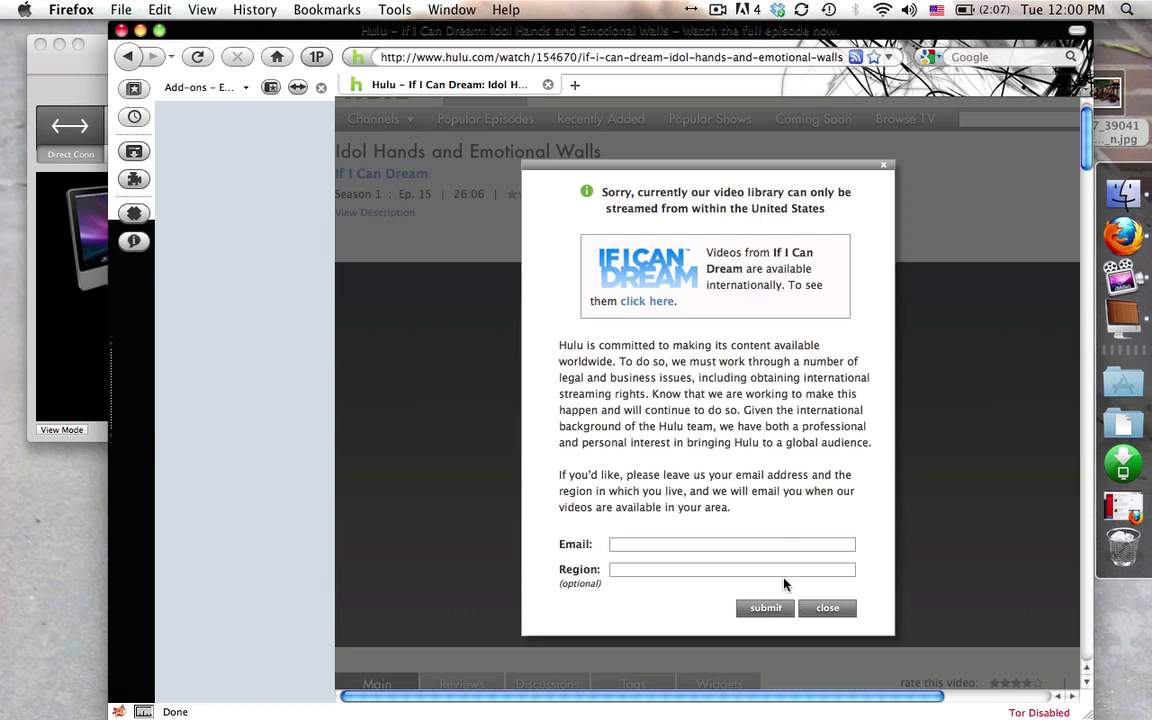
- Close Hulu's notice about streaming only within the United States and switch back to NetShade
left_click(822, 609)
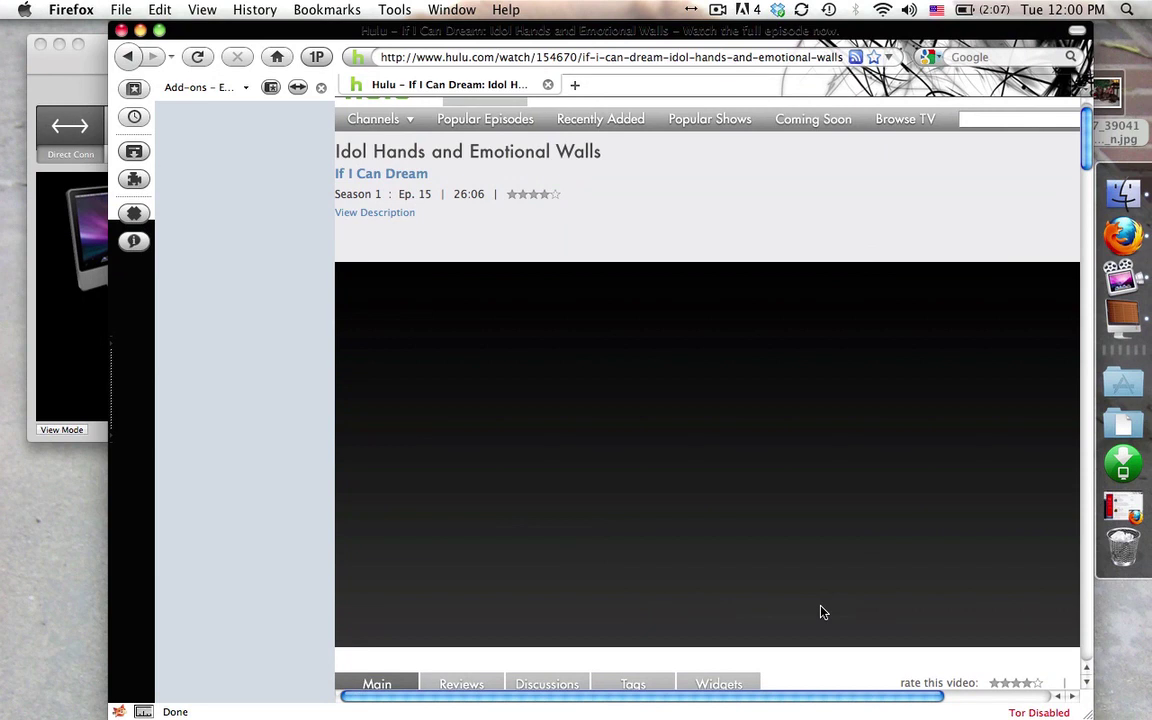
left_click(33, 333)
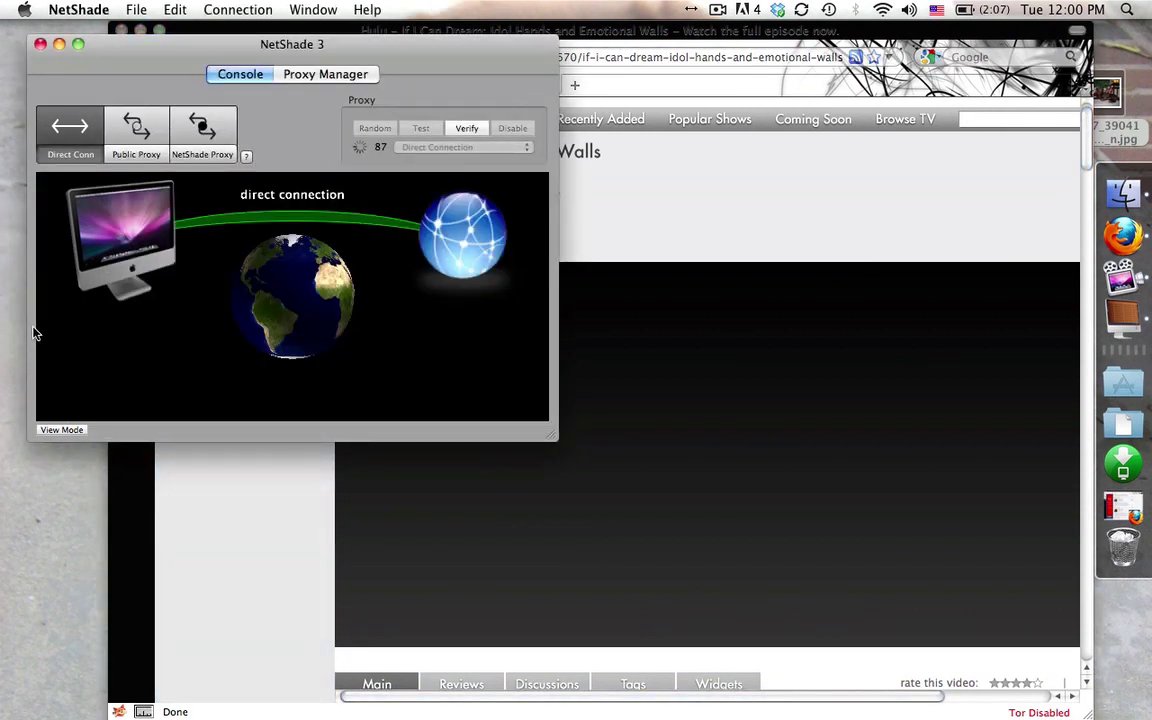